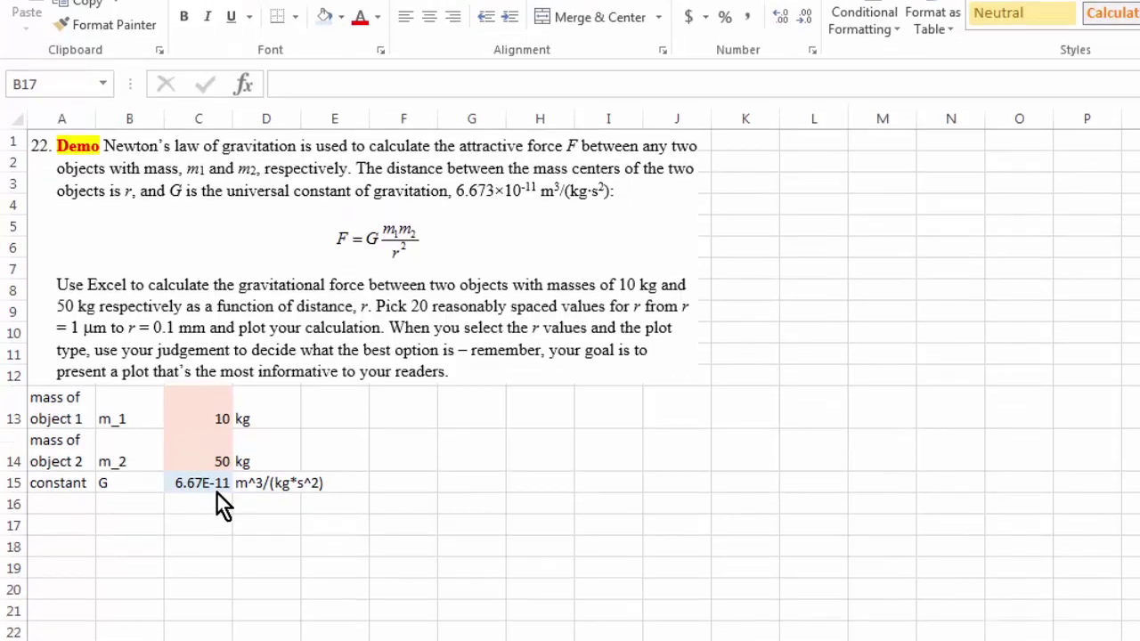
Label the distance column with r in B16 and its unit [m] in B17
click(145, 419)
click(139, 398)
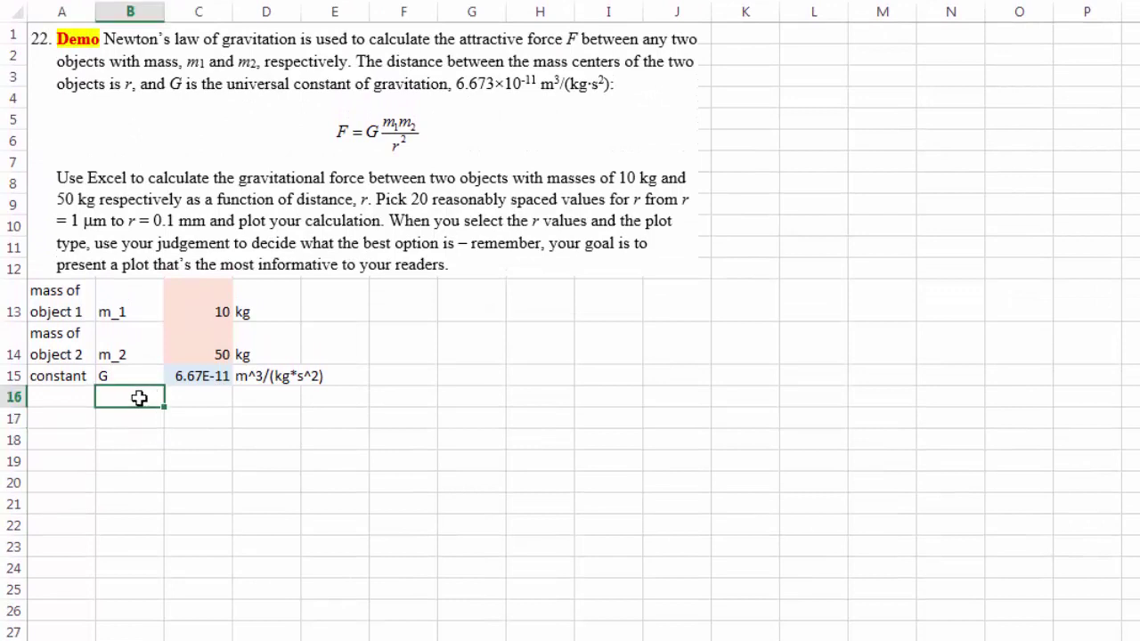
text(r)
click(143, 418)
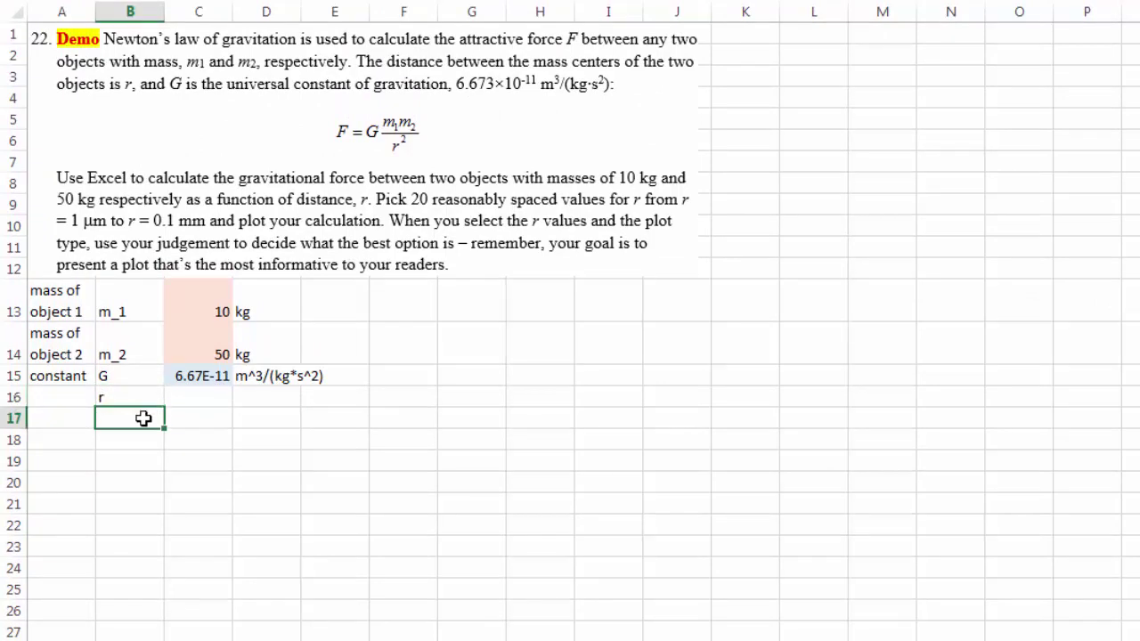
text([m])
click(224, 455)
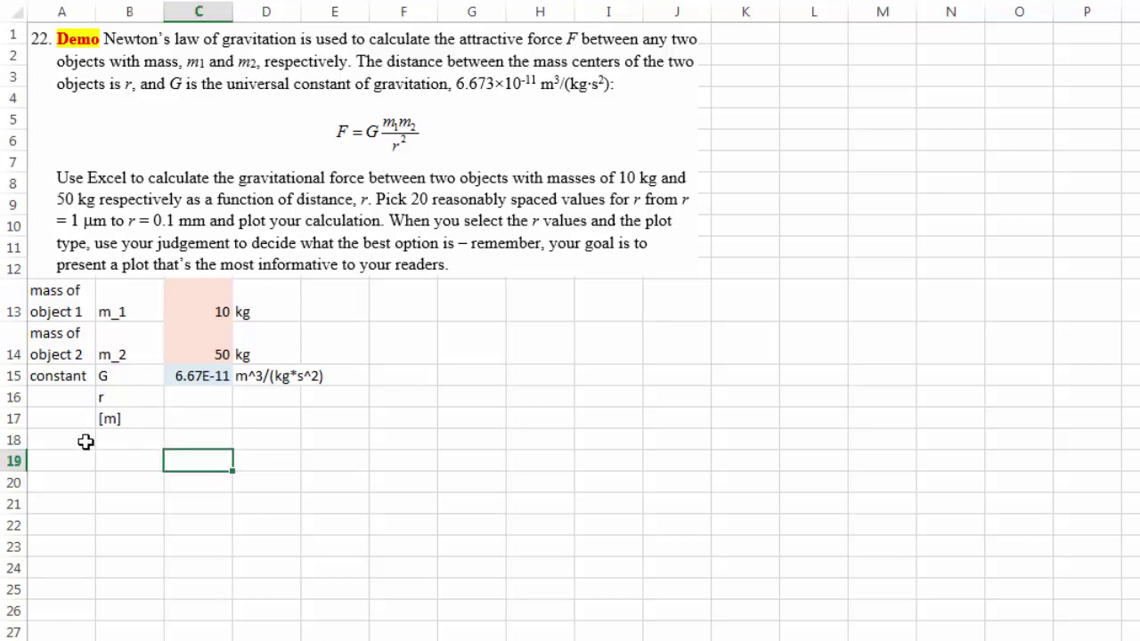
Label A18 as 1 microm and enter the first distance, 1.00E-06, in B18
click(52, 435)
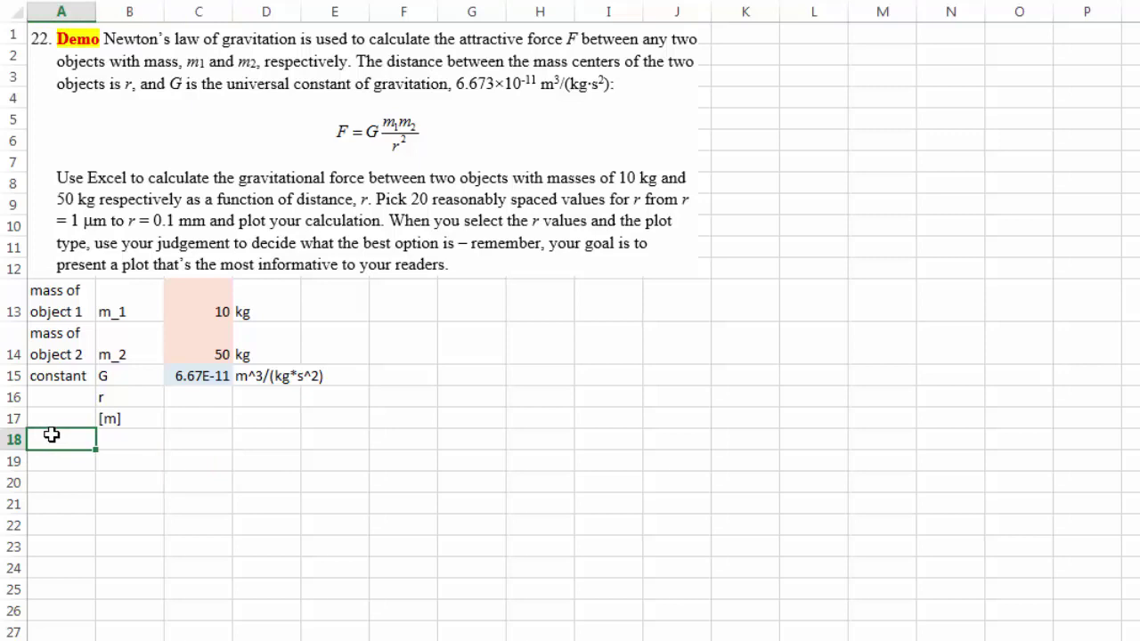
text(1 micron)
click(83, 481)
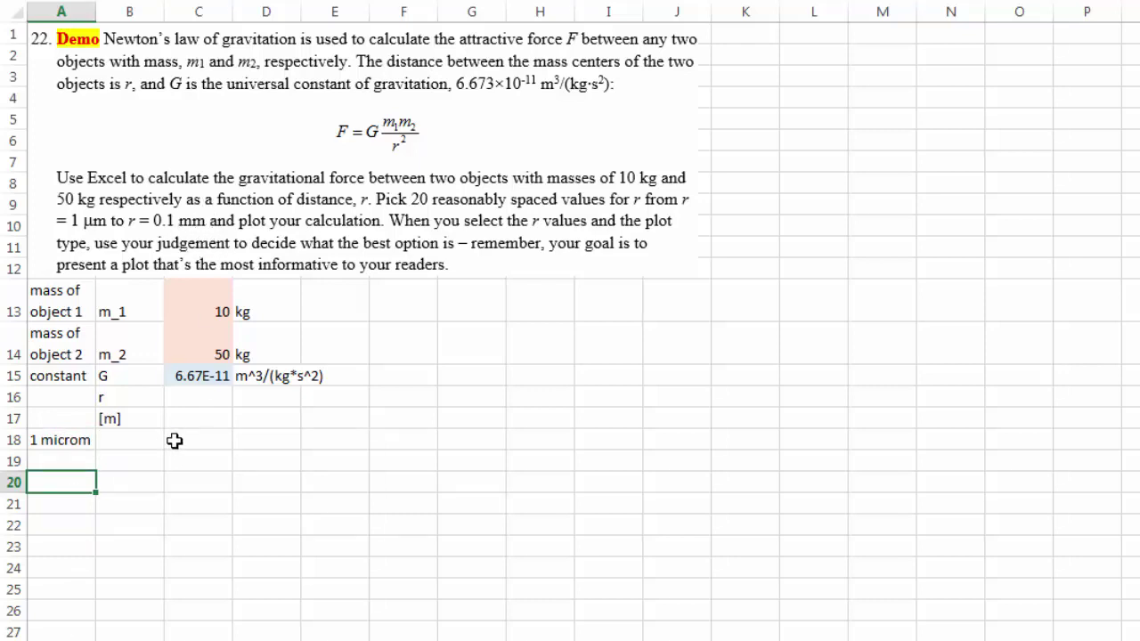
click(125, 440)
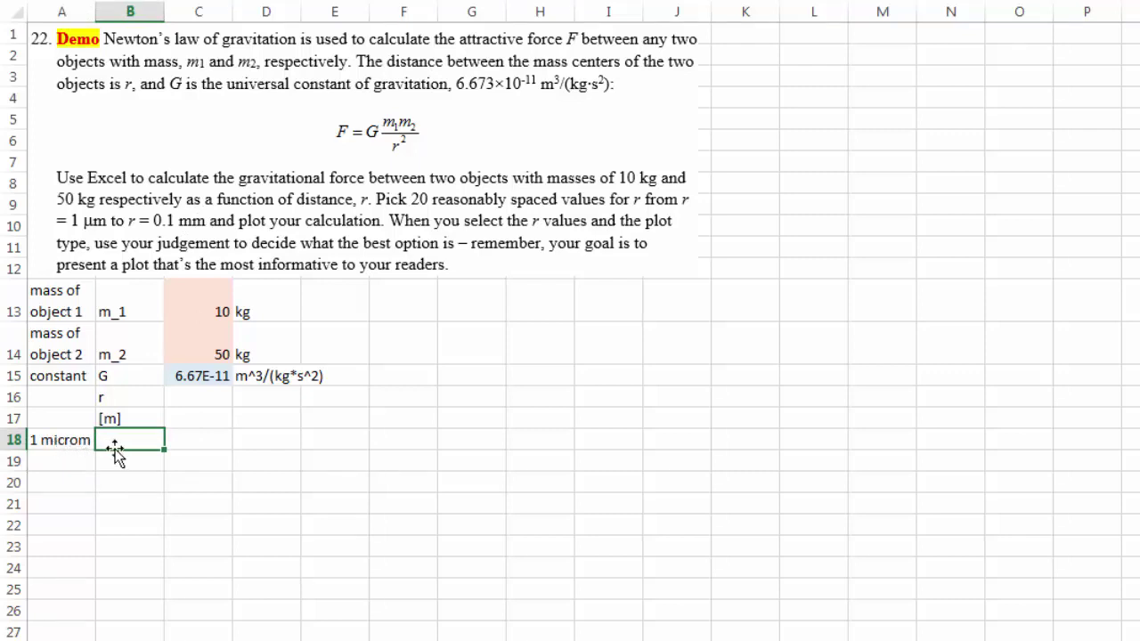
text(1.00E-0)
text(6)
click(138, 485)
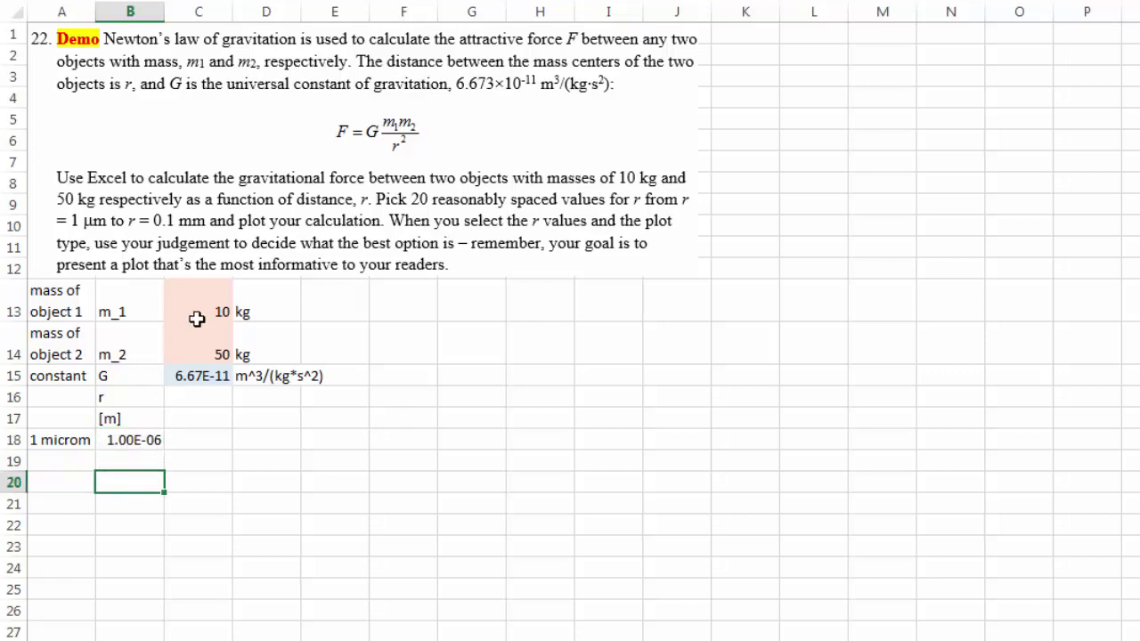
Label the force column with F in C16 and its unit [N] in C17
click(193, 397)
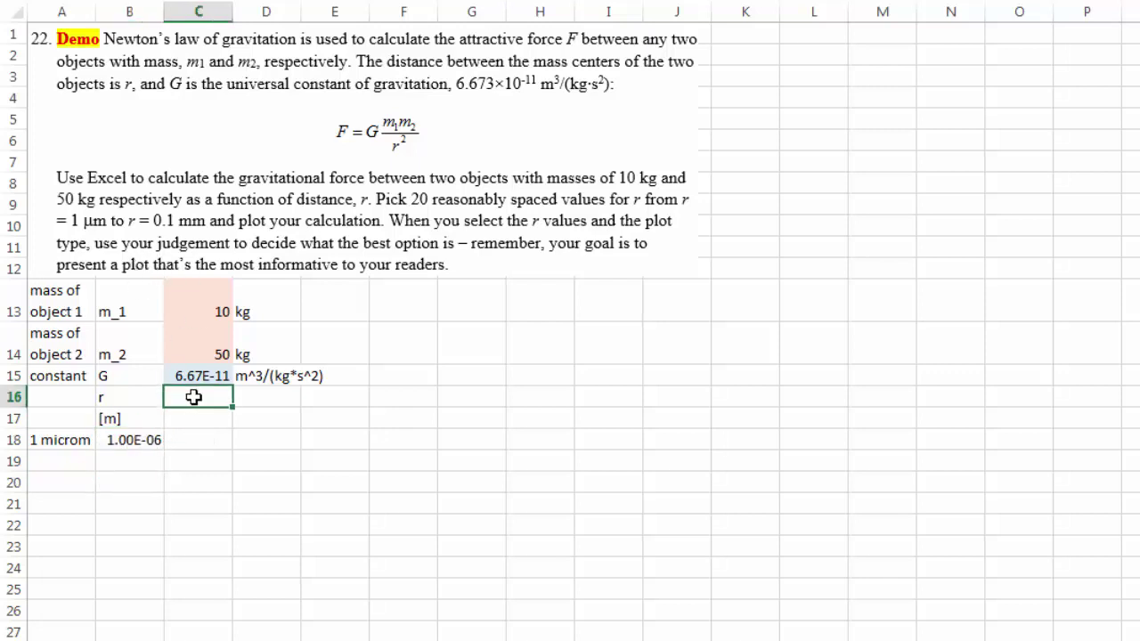
text(F)
click(203, 411)
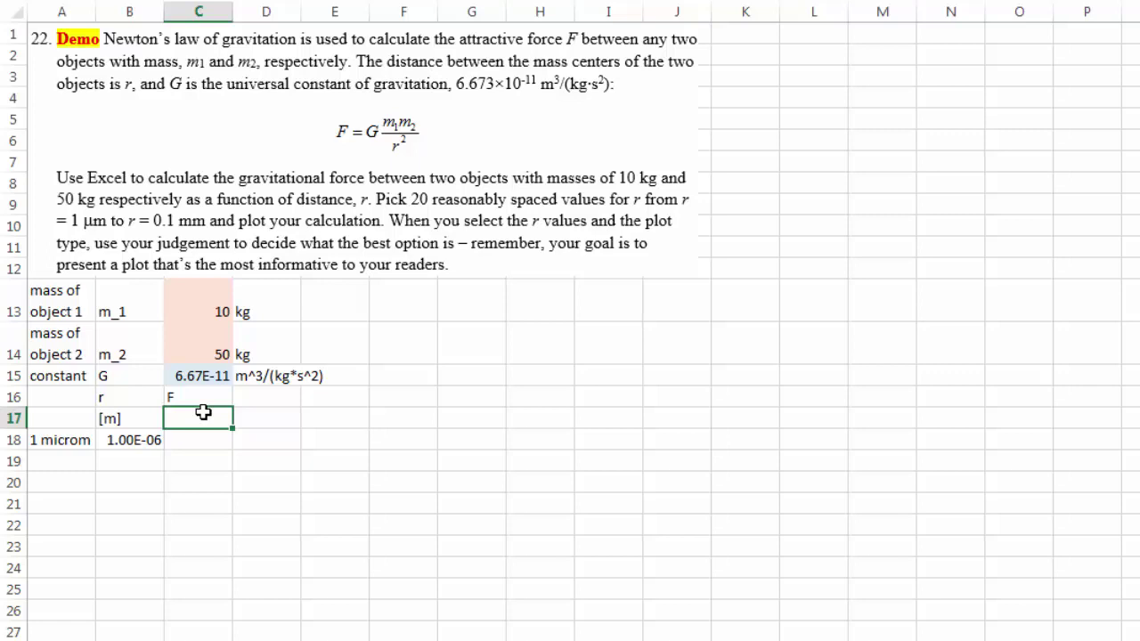
text([N])
click(381, 402)
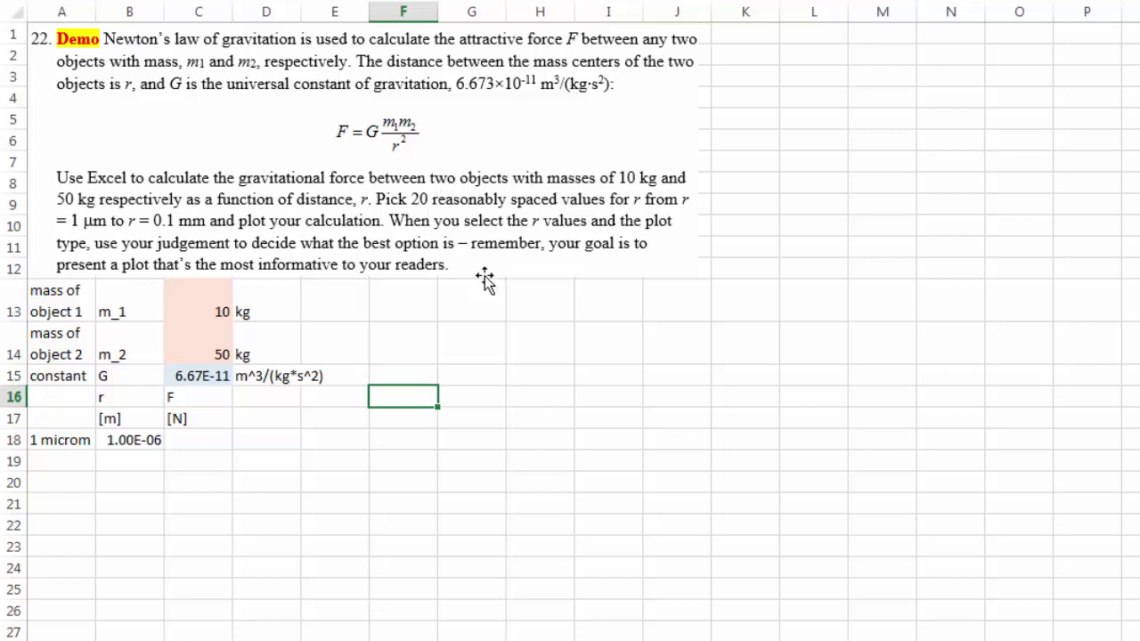
Calculate the gravitational force in C18 with =$C$15*$C$13*$C$14/B18^2, keeping the constant and both masses as absolute references
click(209, 440)
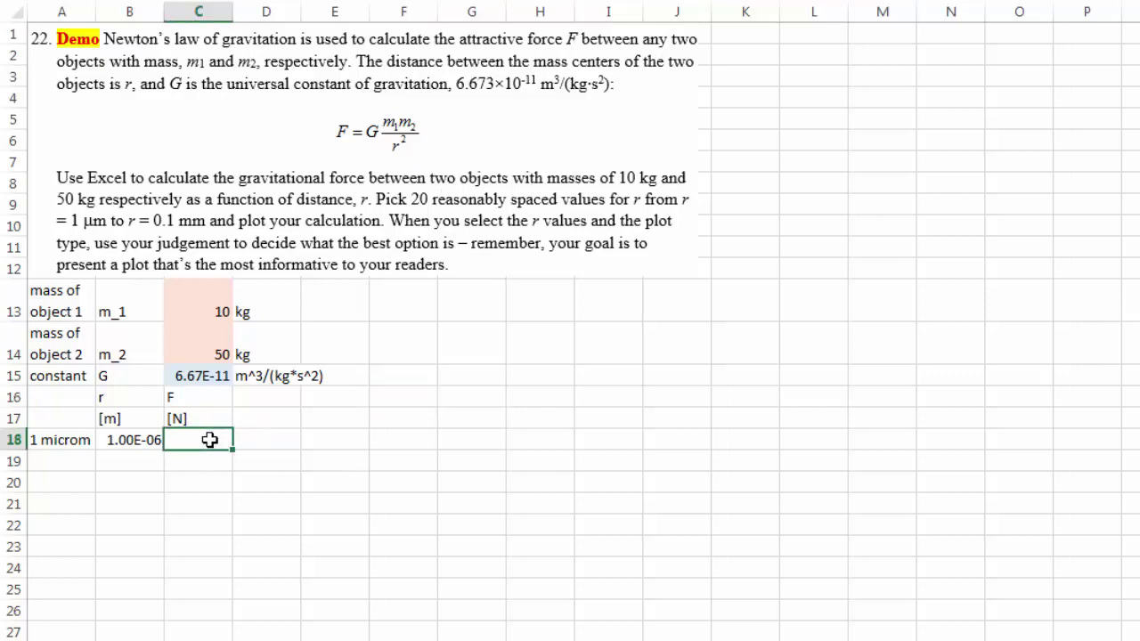
text(=)
click(197, 377)
key(F4)
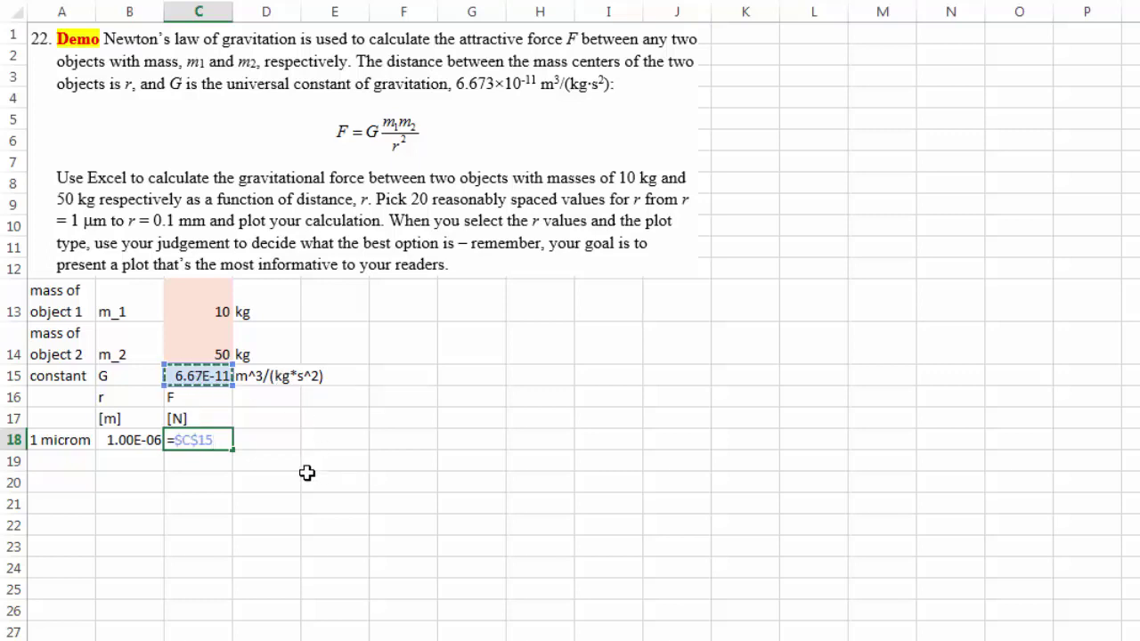
text(*)
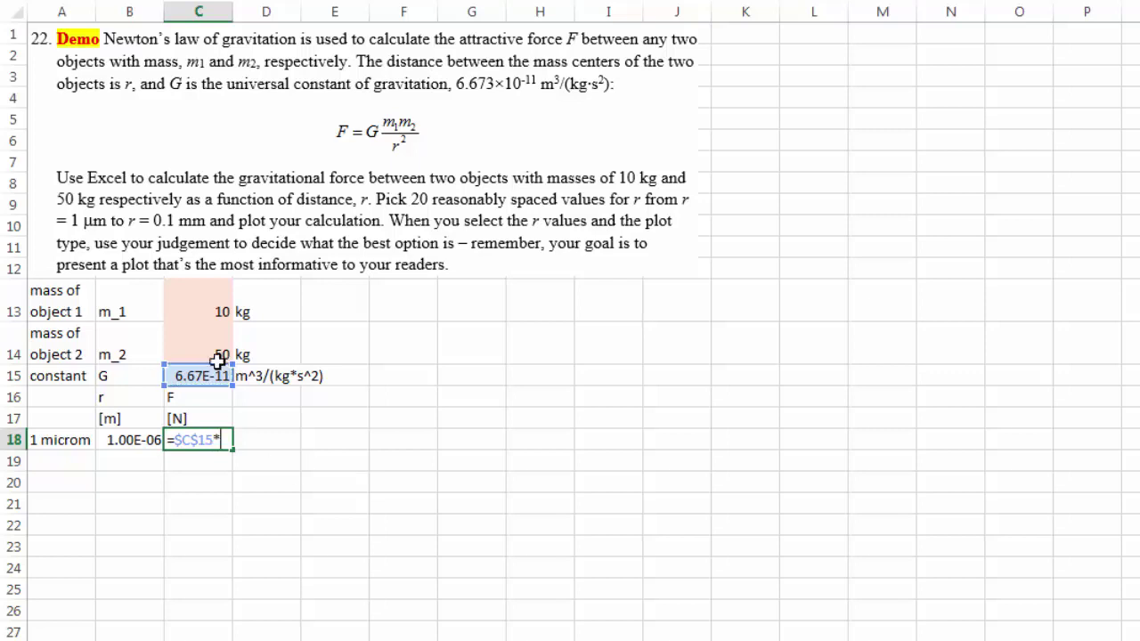
click(214, 307)
key(F4)
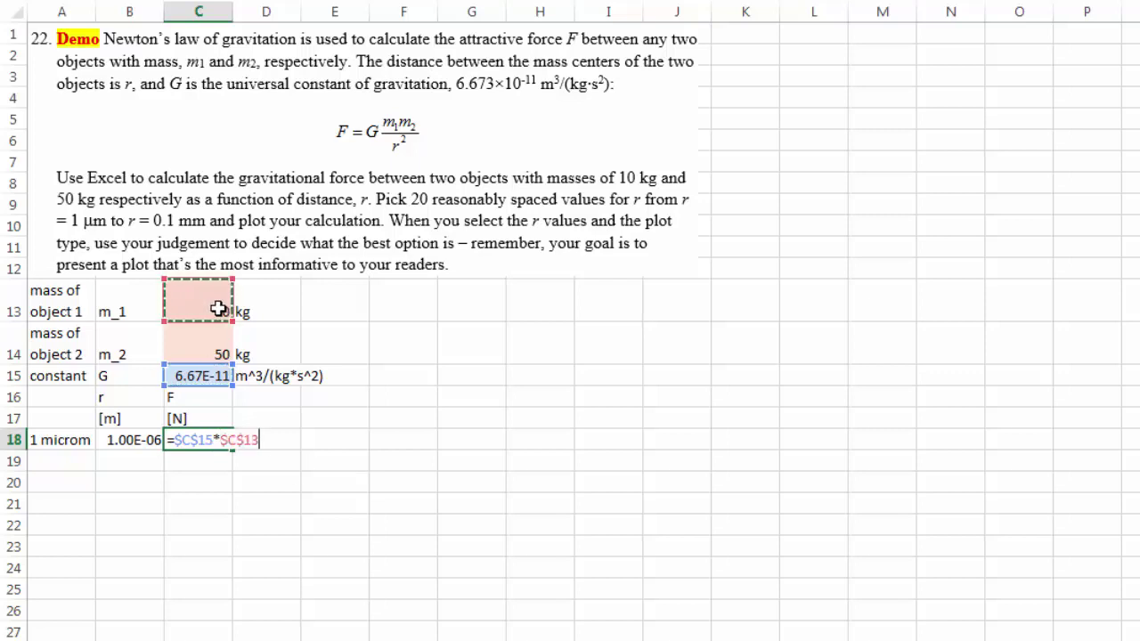
text(*)
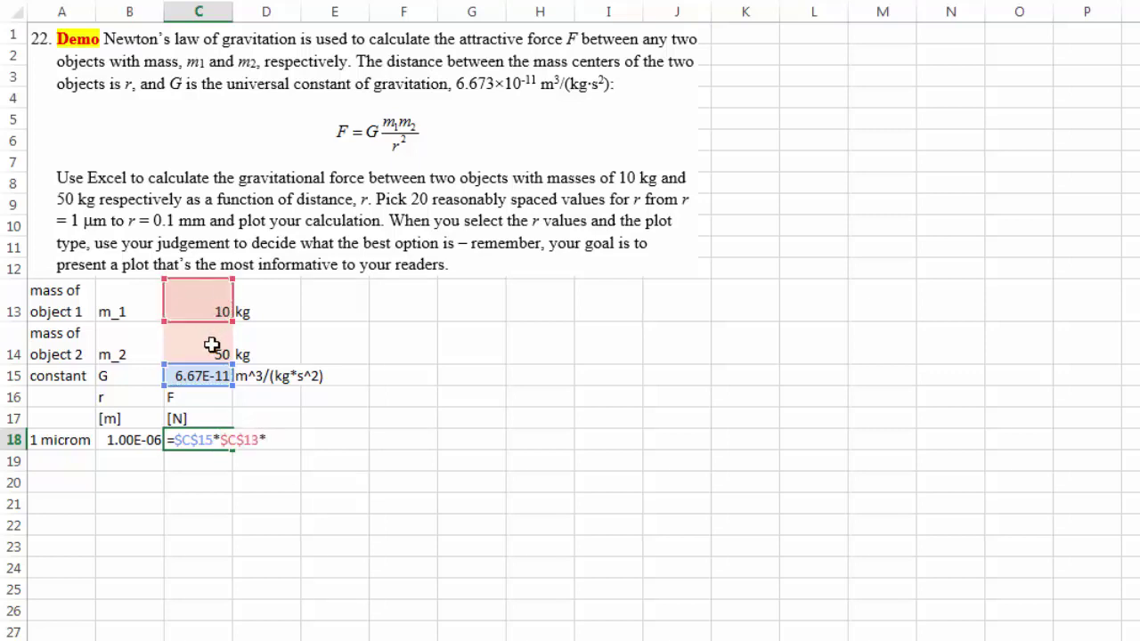
click(209, 346)
text(/)
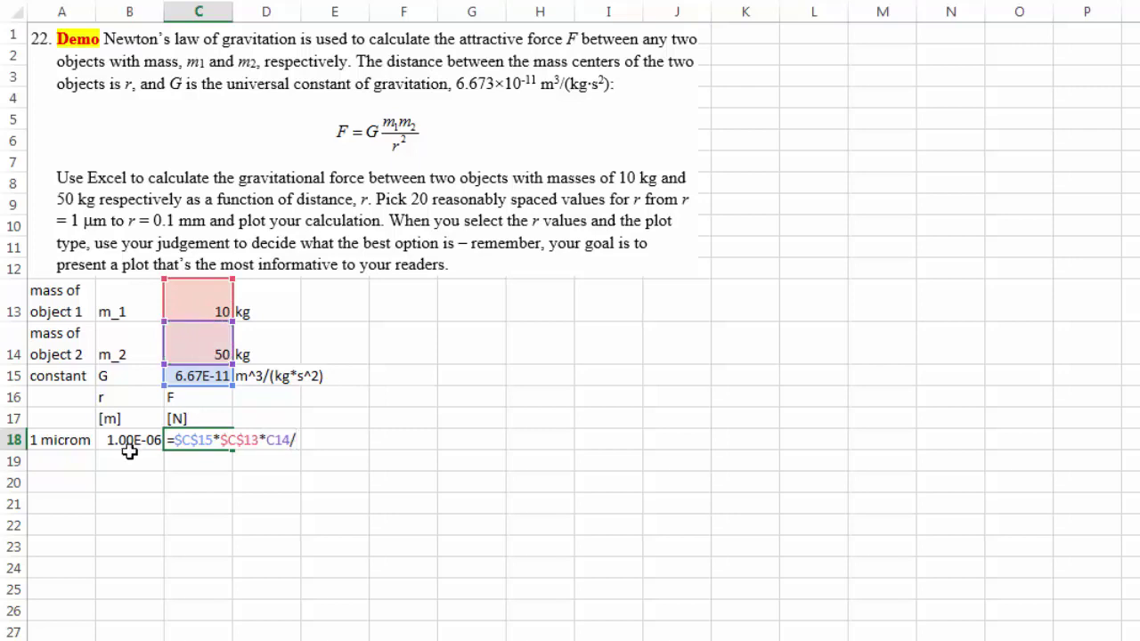
click(123, 440)
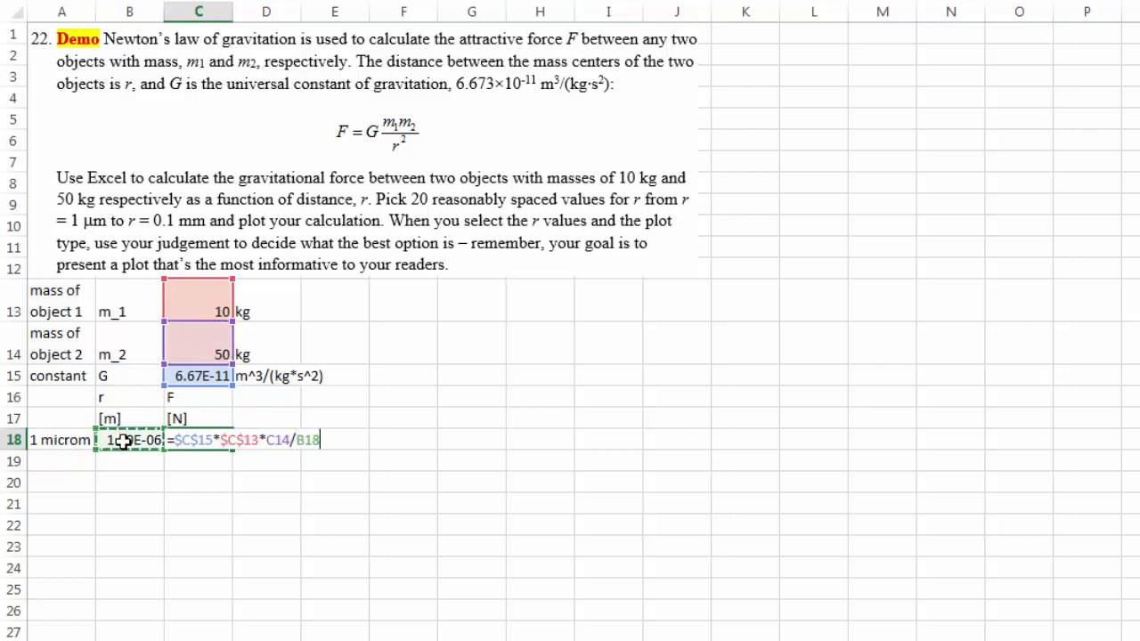
click(292, 440)
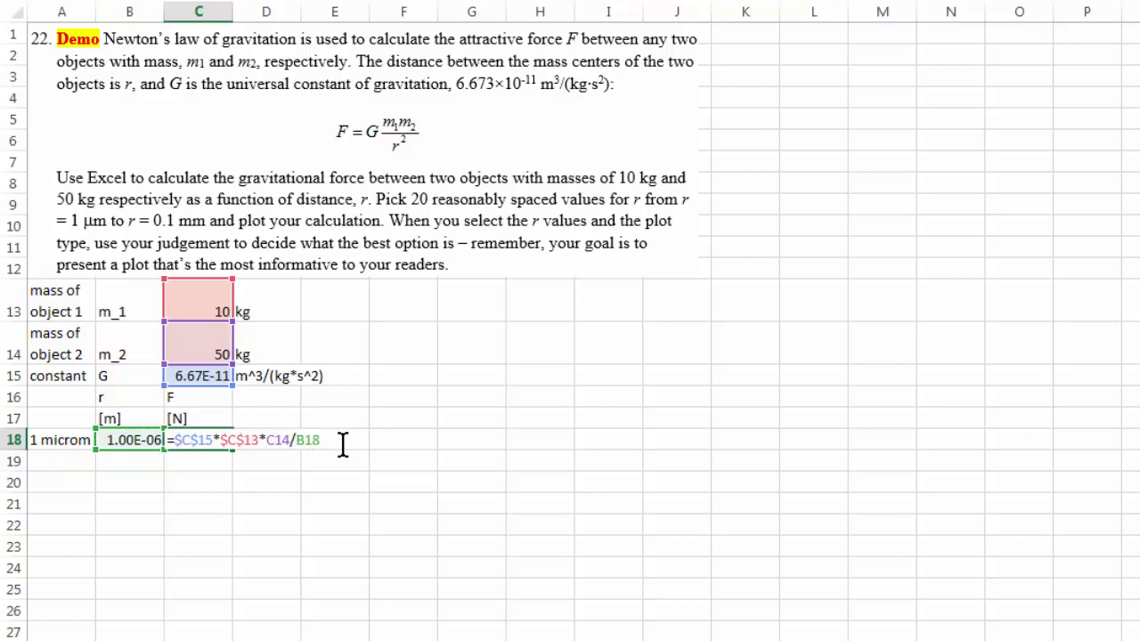
key(F4)
click(342, 440)
text(^2)
key(Return)
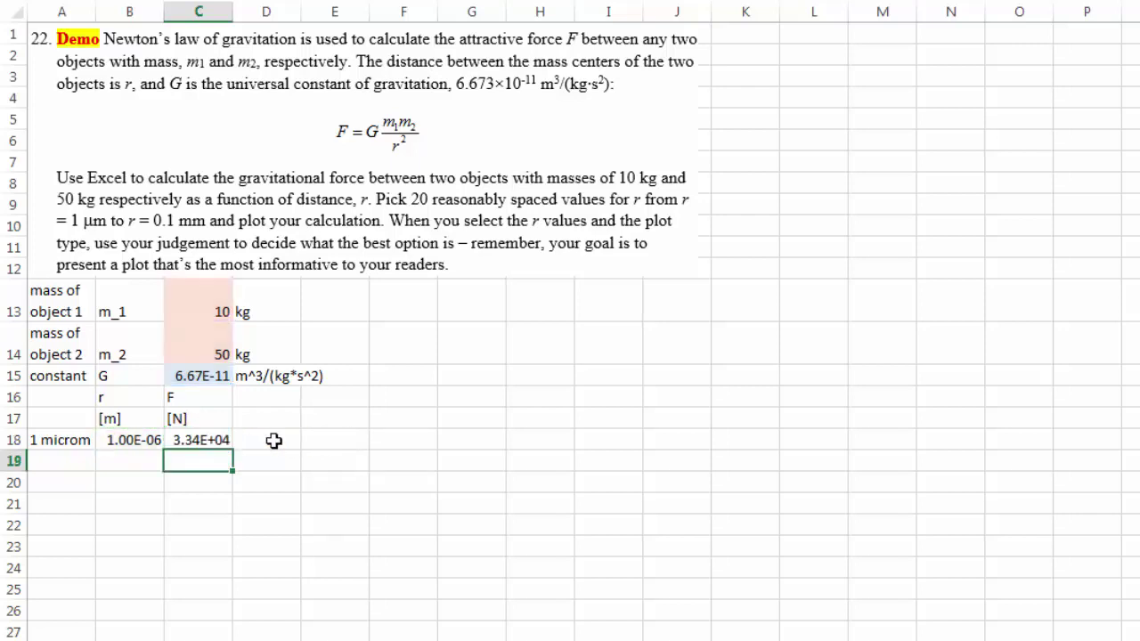
click(218, 440)
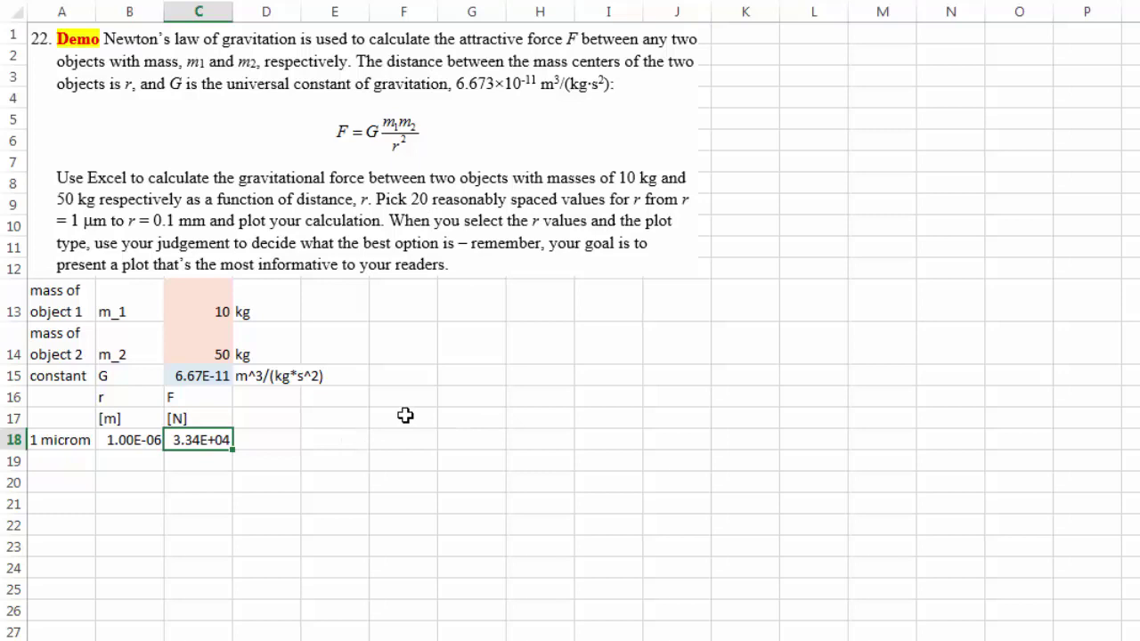
Label G13 as step and calculate the linear spacing in H13 with =(1E-4-1E-6)/19
click(466, 306)
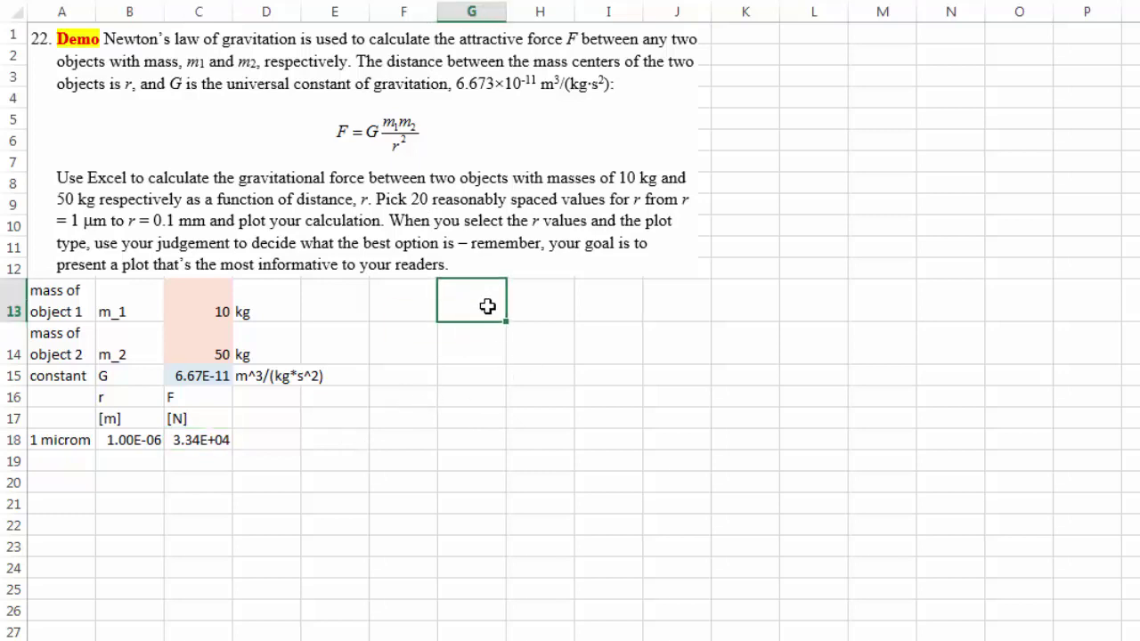
text(step)
click(522, 305)
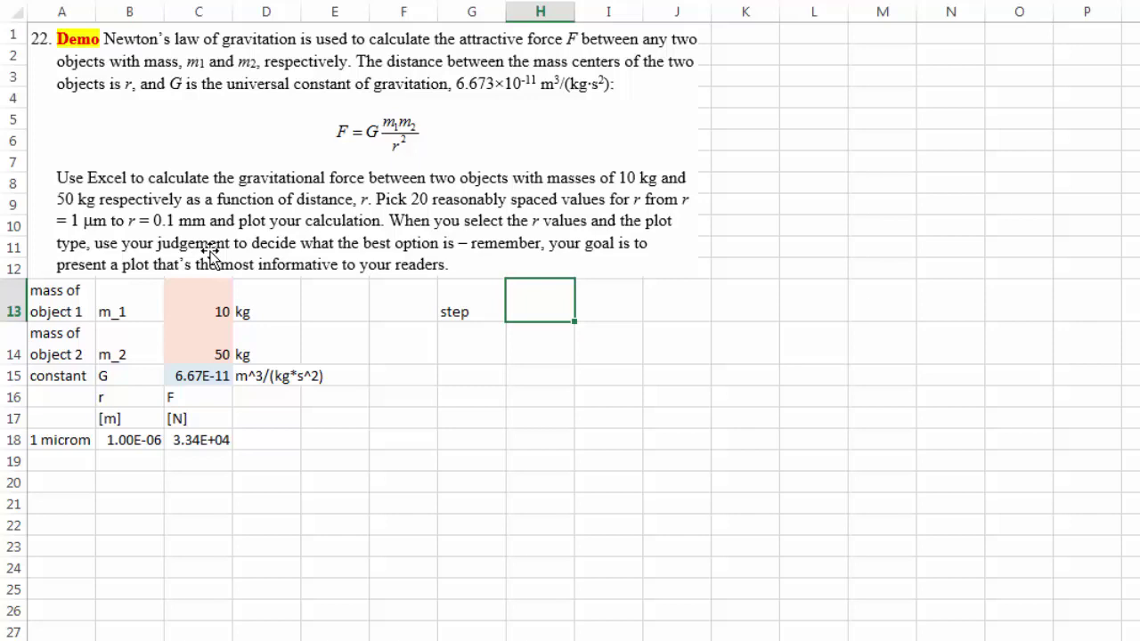
text(=1E-4-1E-6))
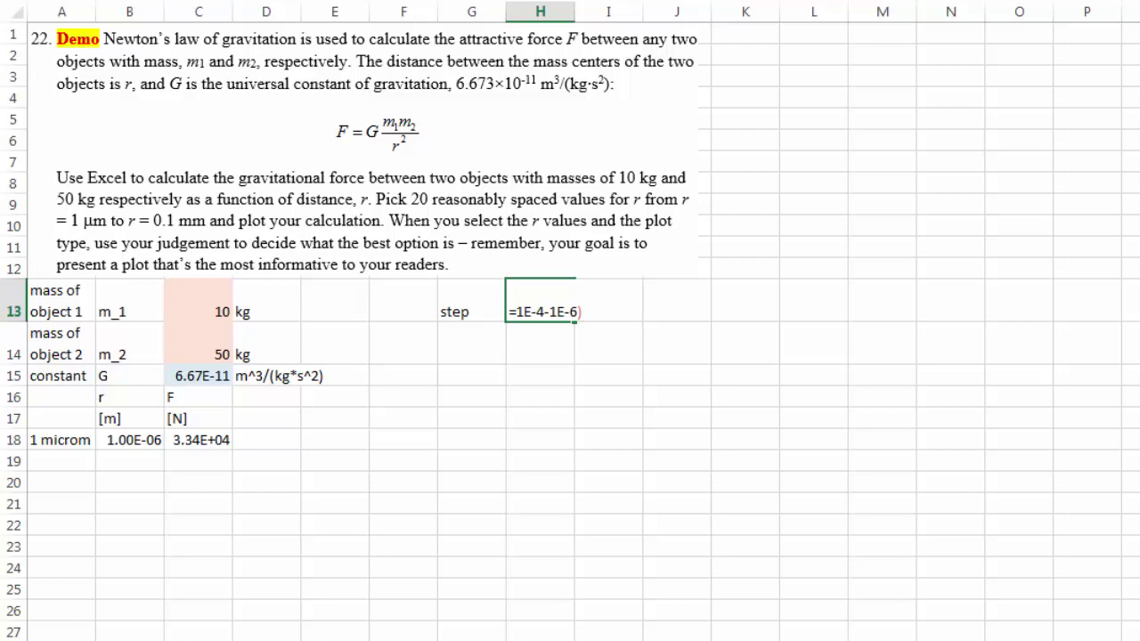
text(()
text(/19)
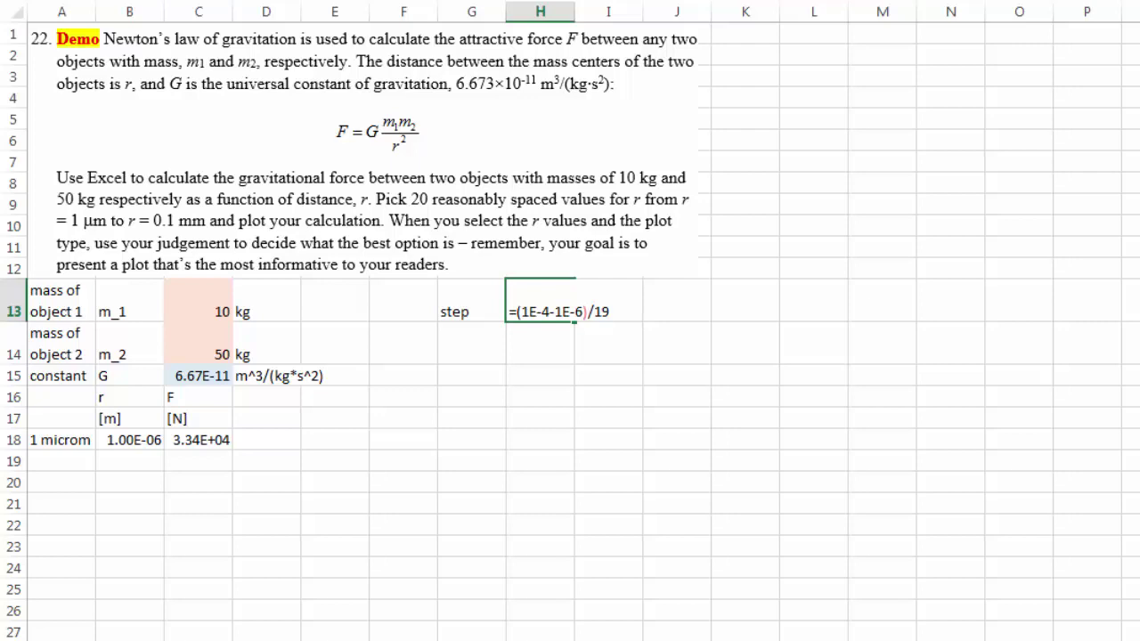
key(Return)
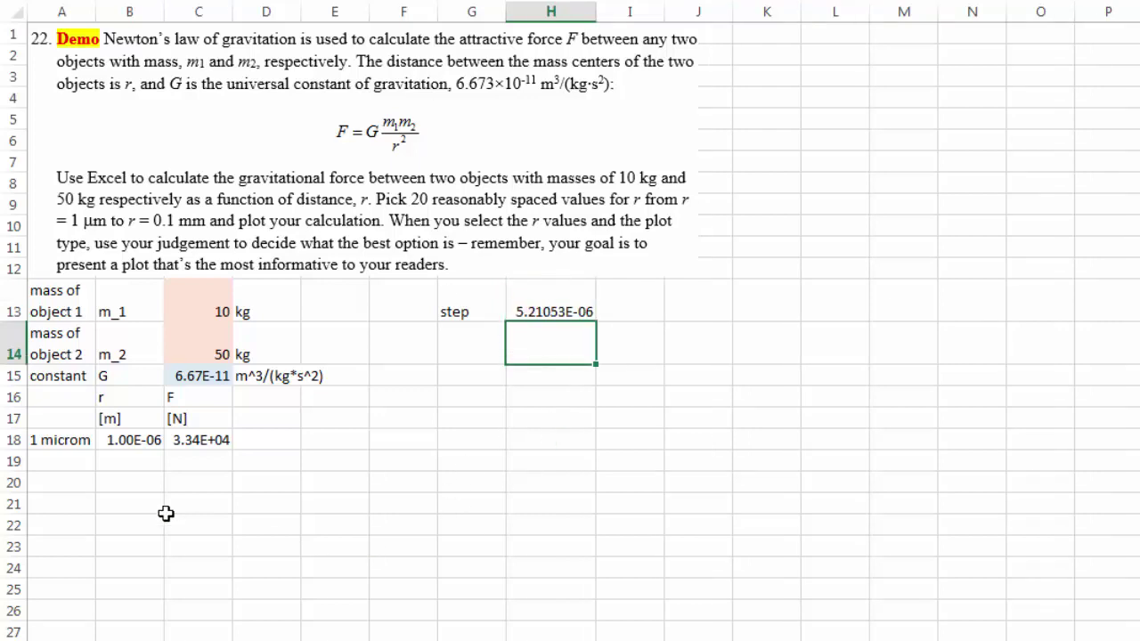
Calculate B19 as B18 plus the fixed step in H13, and fill the formula down through B37
click(144, 460)
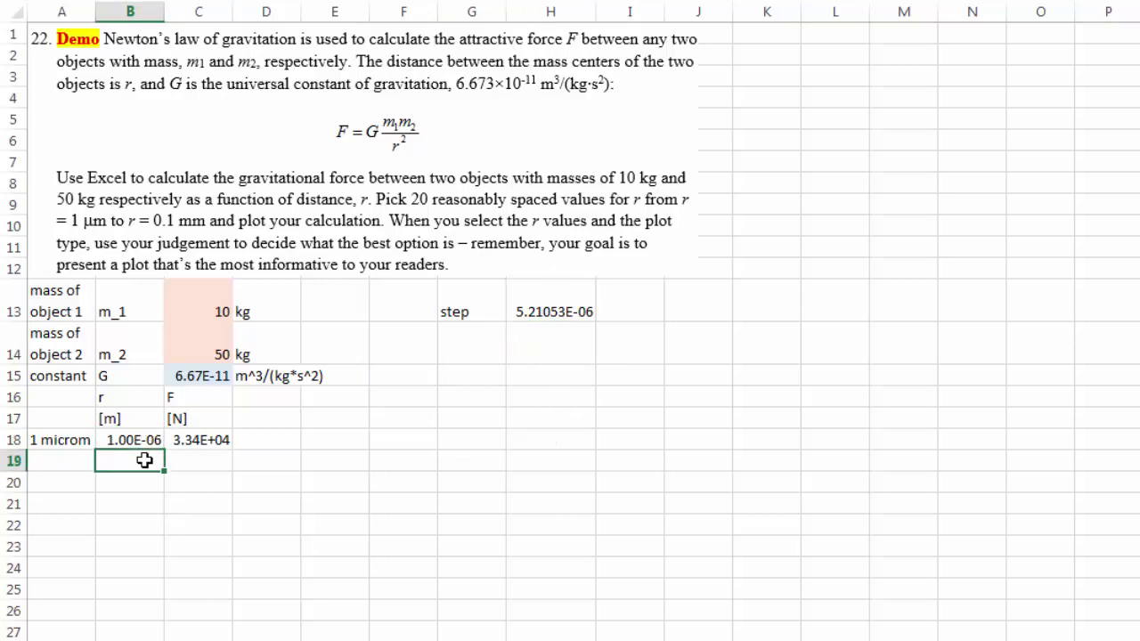
text(=)
click(145, 438)
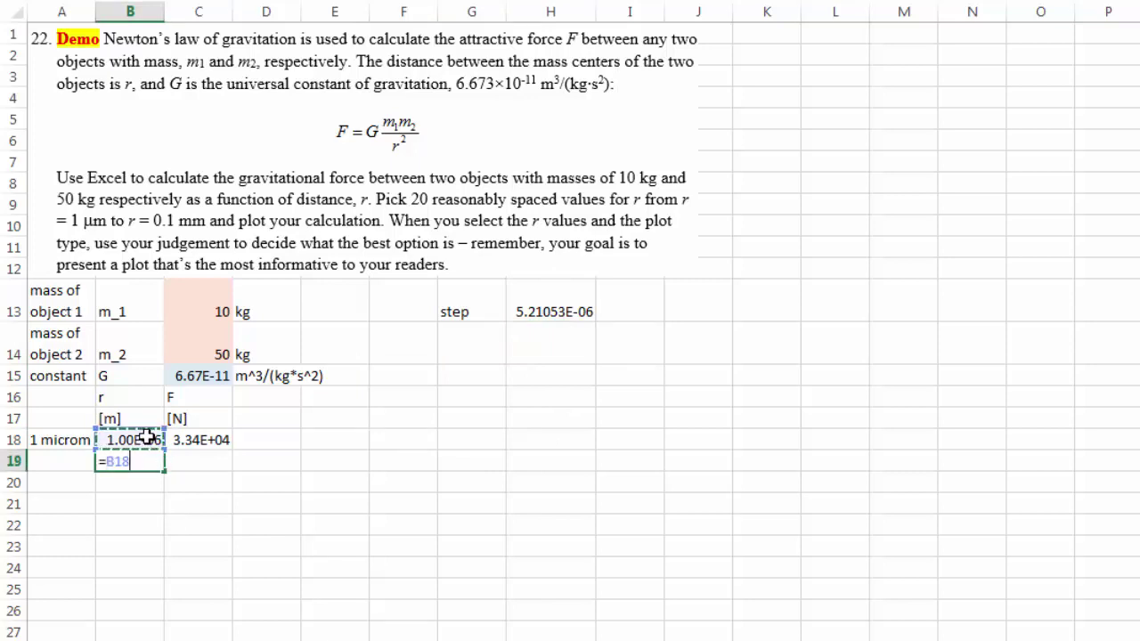
text(+)
click(551, 301)
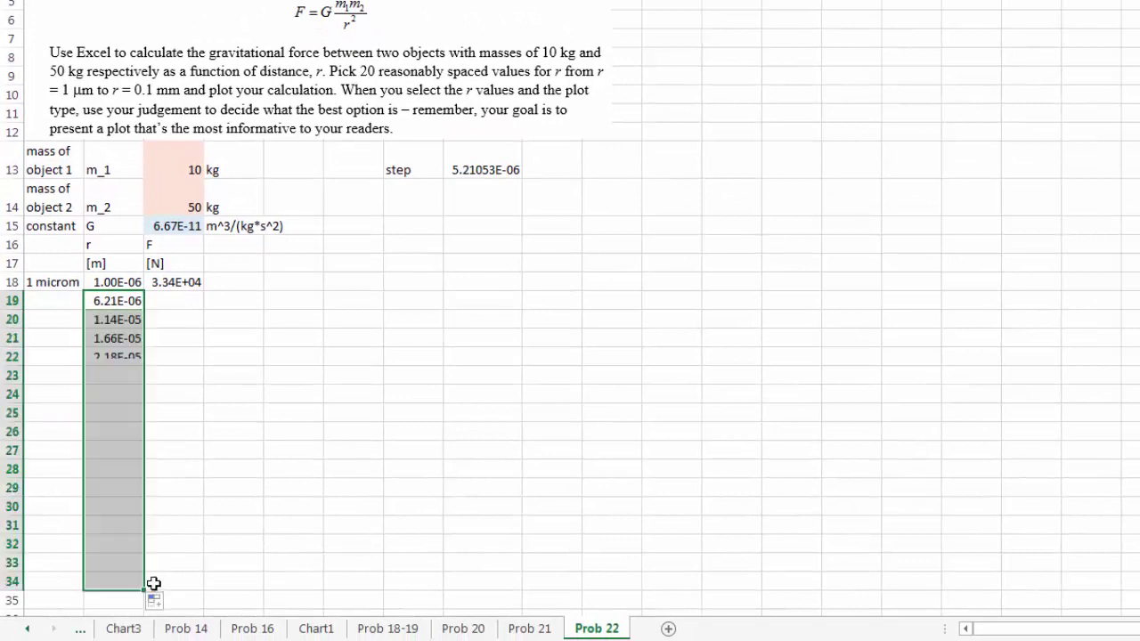
scroll(155, 577, down, 1)
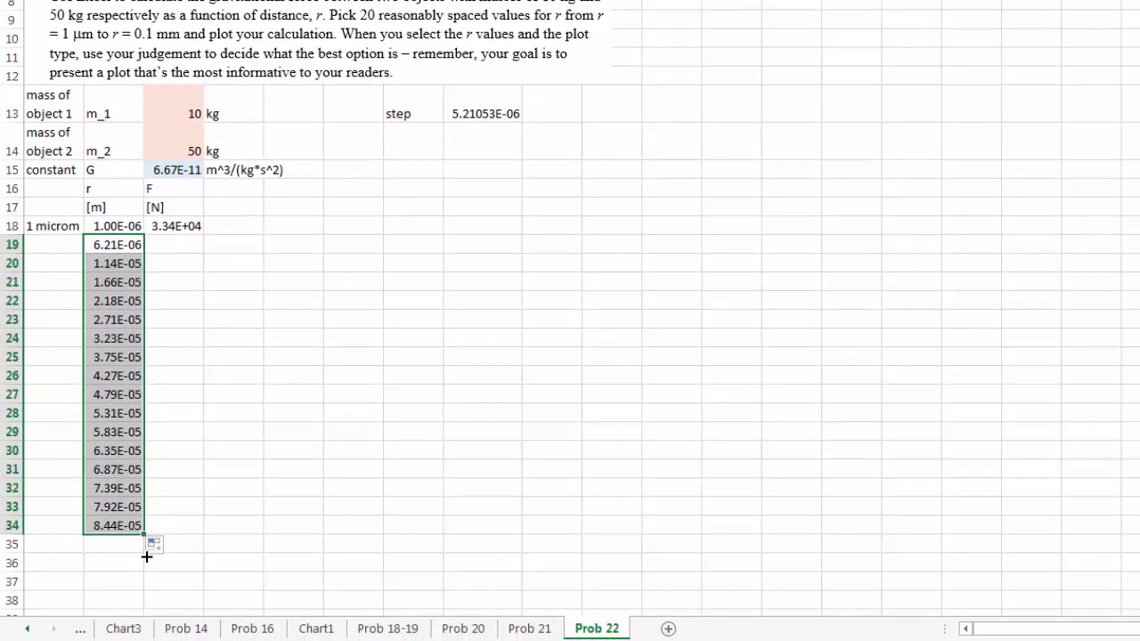
drag(143, 532, 145, 587)
Label the last distance by entering 0.1 mm in A37
click(32, 584)
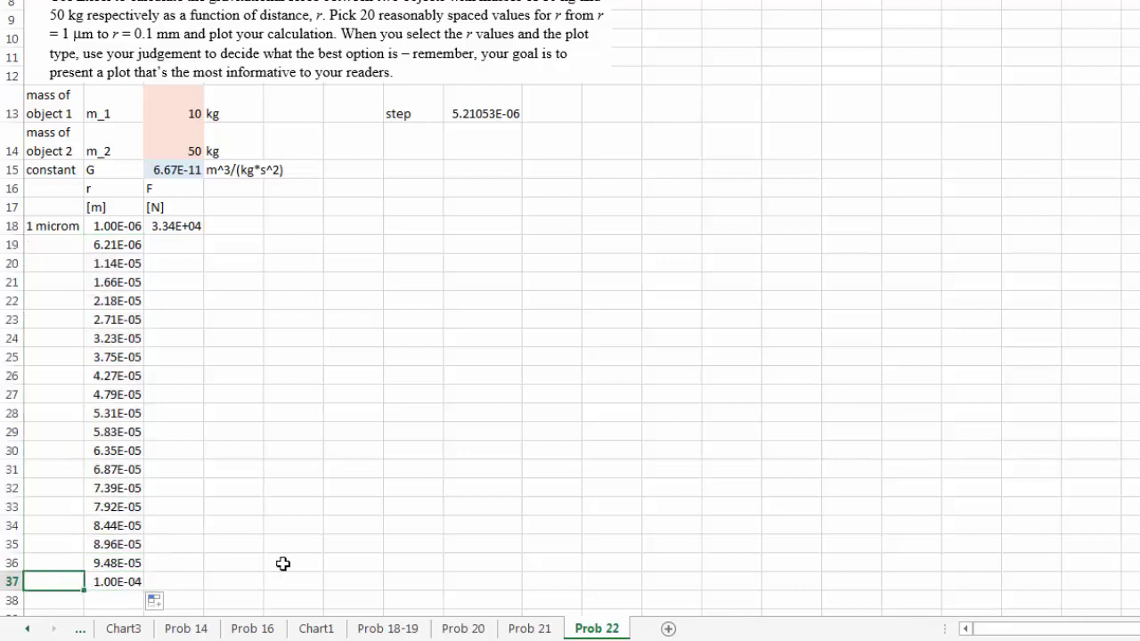
text(1 mm)
click(285, 563)
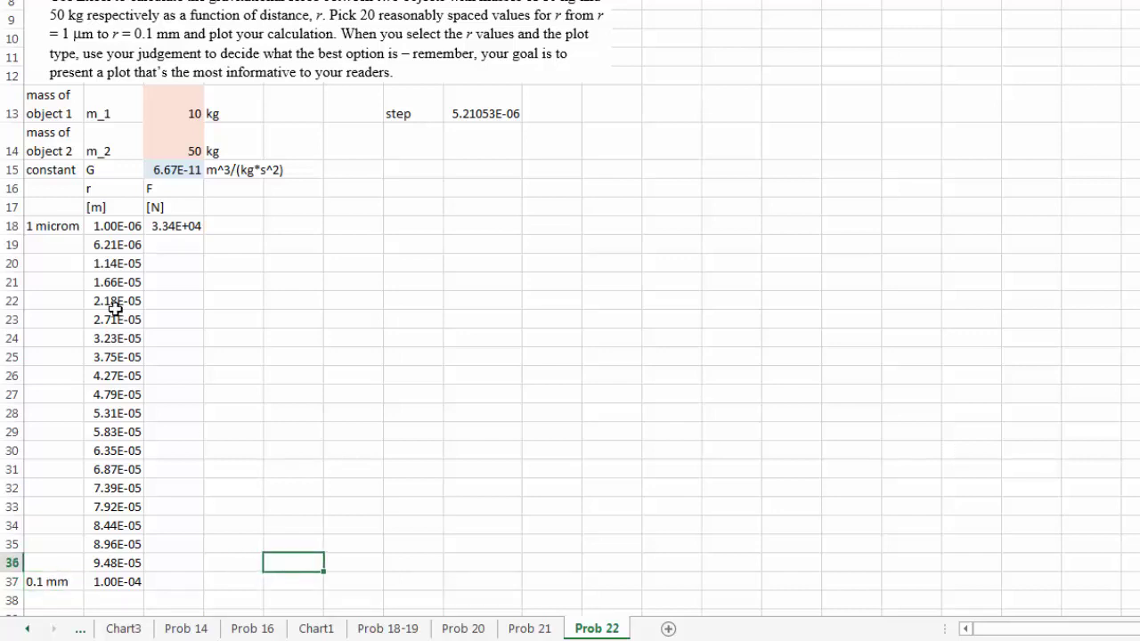
Fill the force formula from C18 down through C37 for all distances
drag(118, 228, 116, 583)
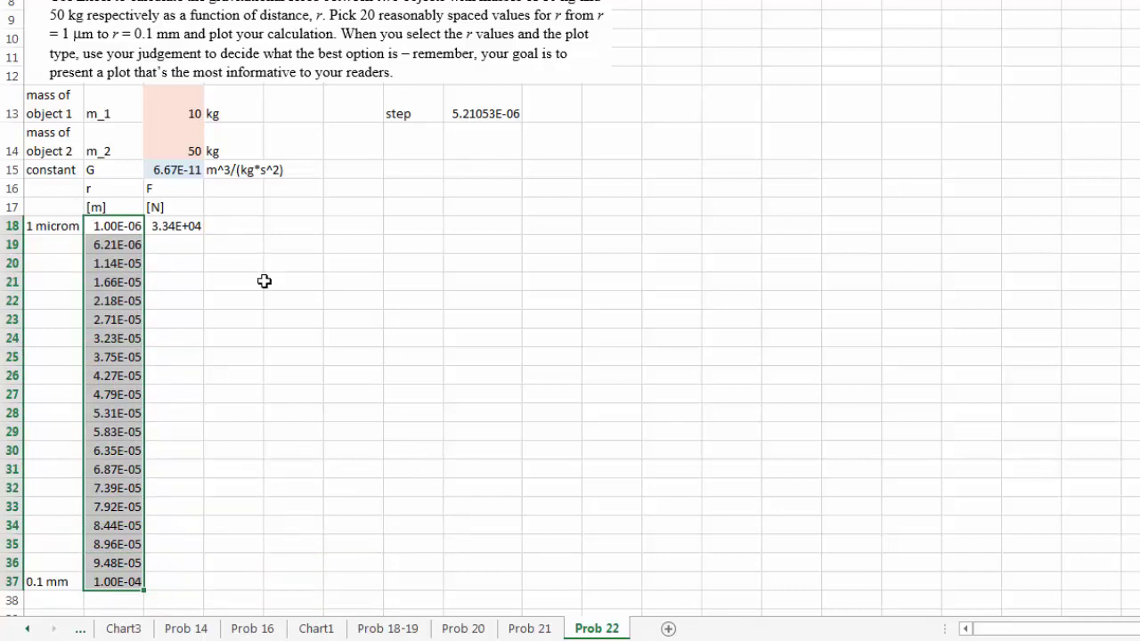
click(200, 379)
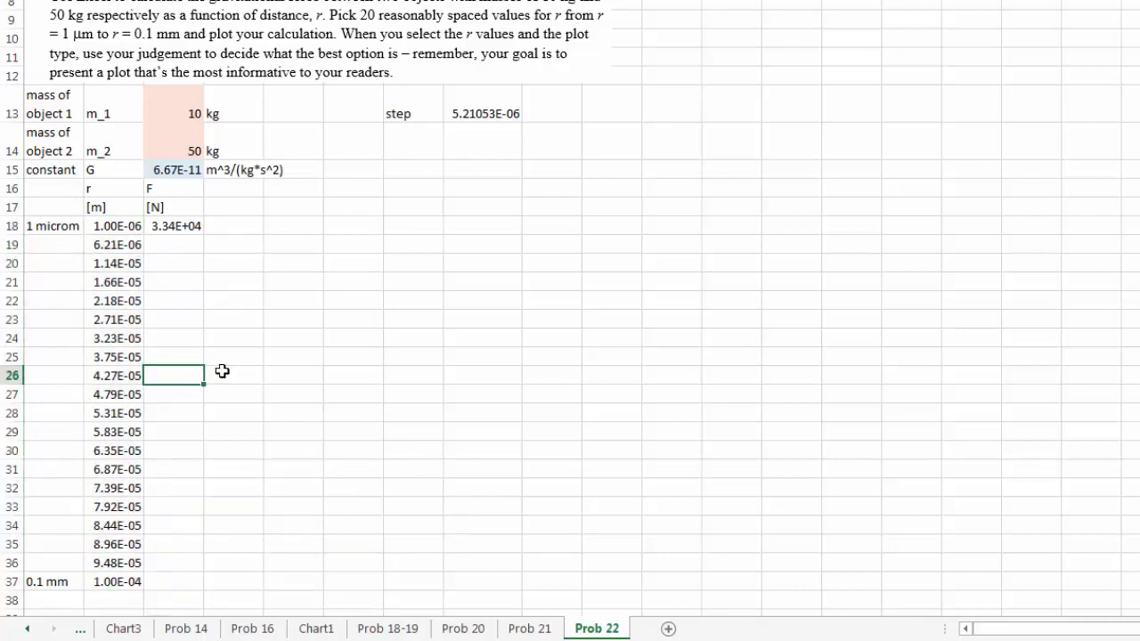
click(185, 228)
drag(204, 235, 178, 591)
Plot the distances and forces in B18:C37 as a scatter chart with smooth lines, and place it in empty space beside the problem text
drag(130, 230, 169, 577)
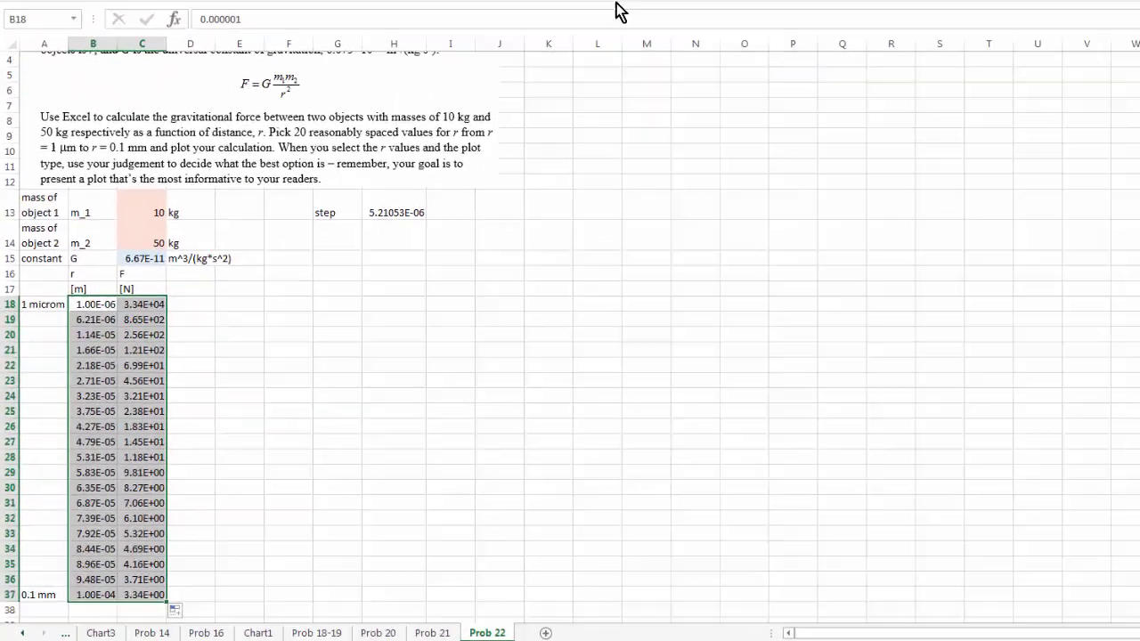
click(531, 52)
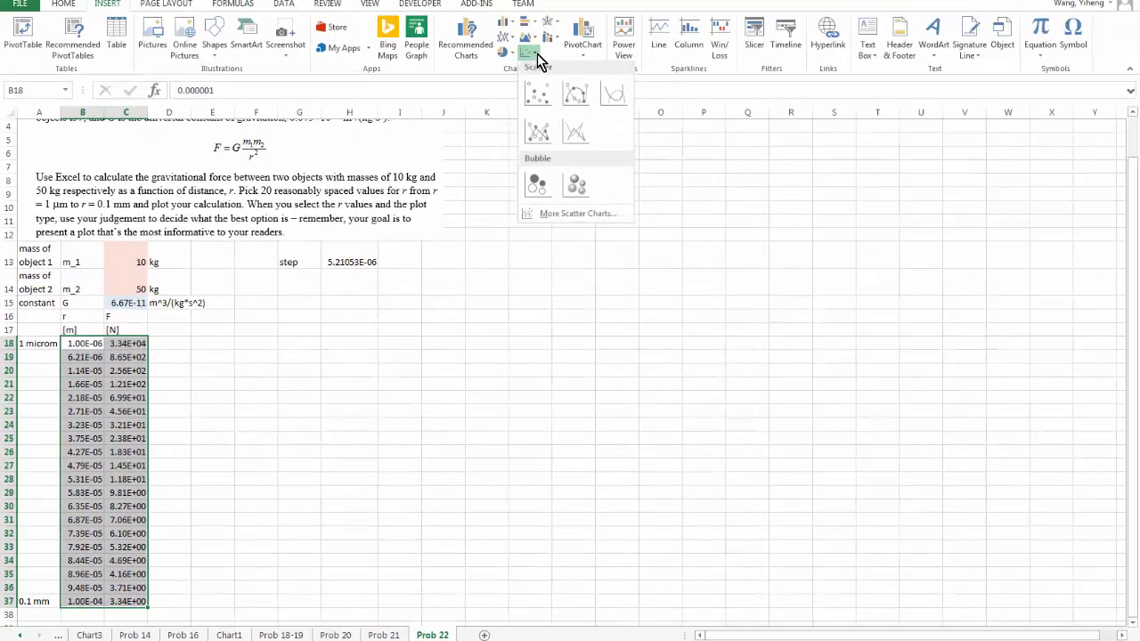
click(615, 98)
drag(670, 299, 464, 344)
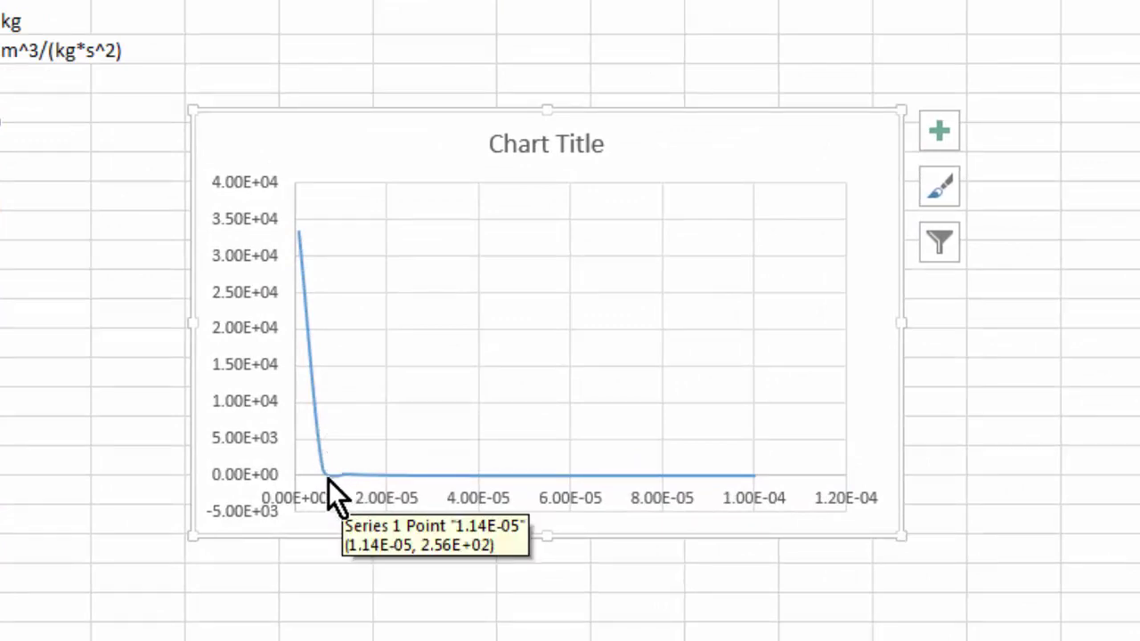
mouse_move(344, 477)
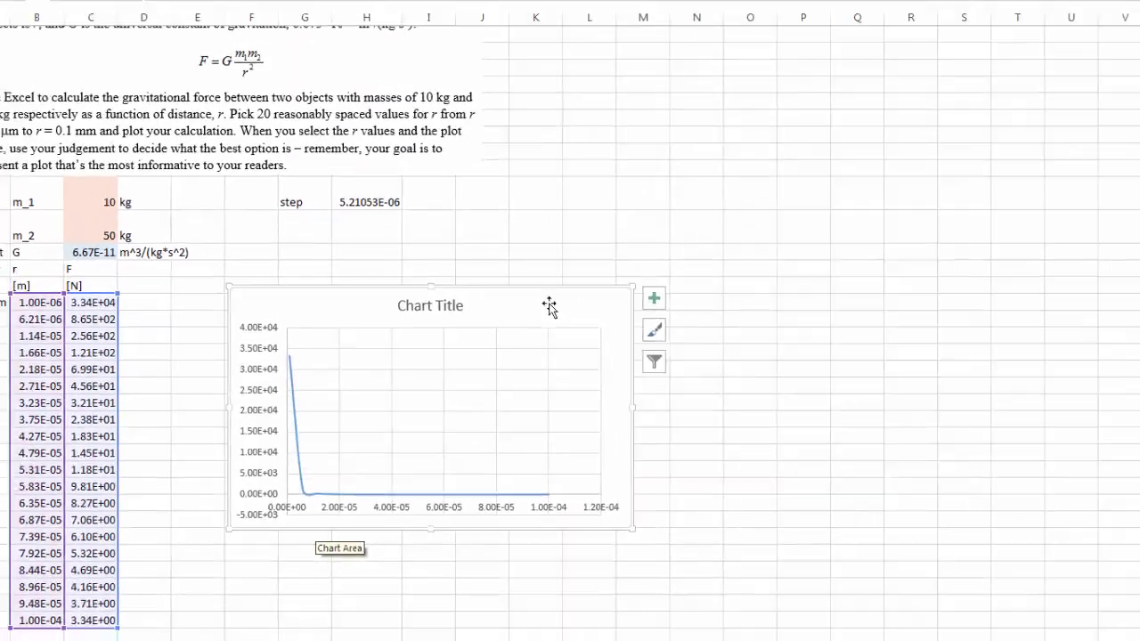
drag(748, 140, 1139, 0)
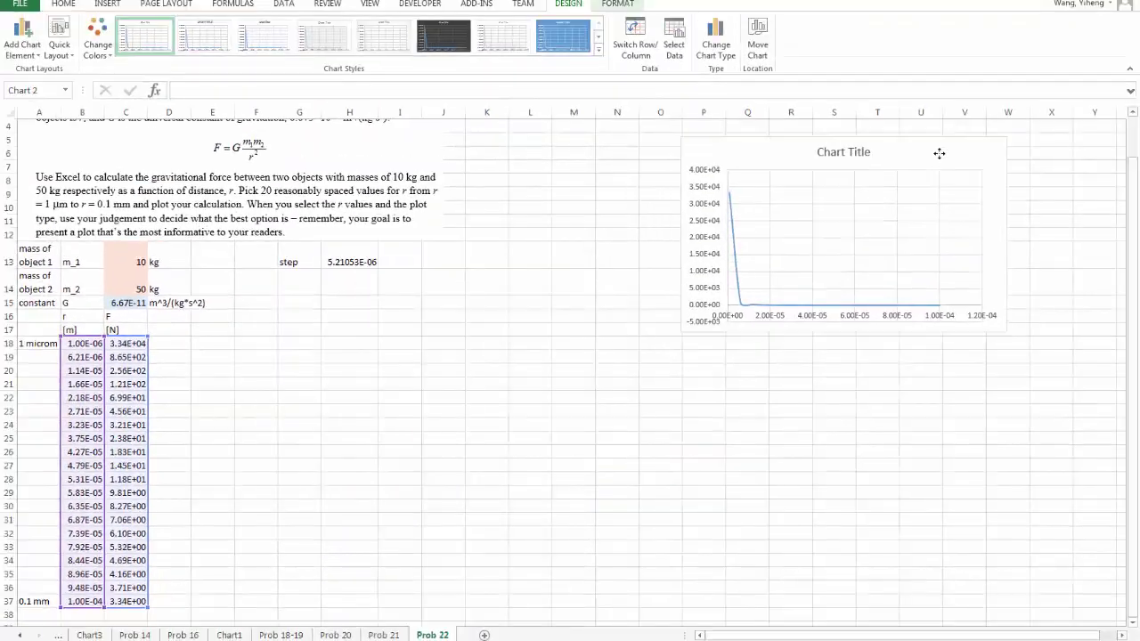
Title the chart "Linear spacing" and move it closer to the problem text, starting around column L
double_click(819, 152)
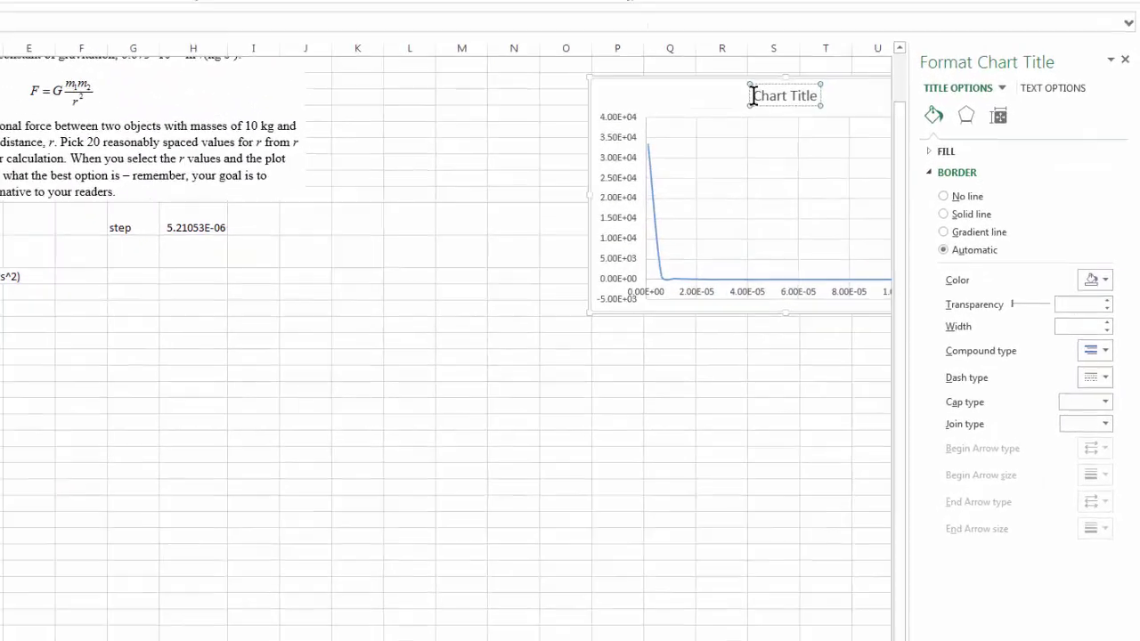
drag(752, 95, 815, 96)
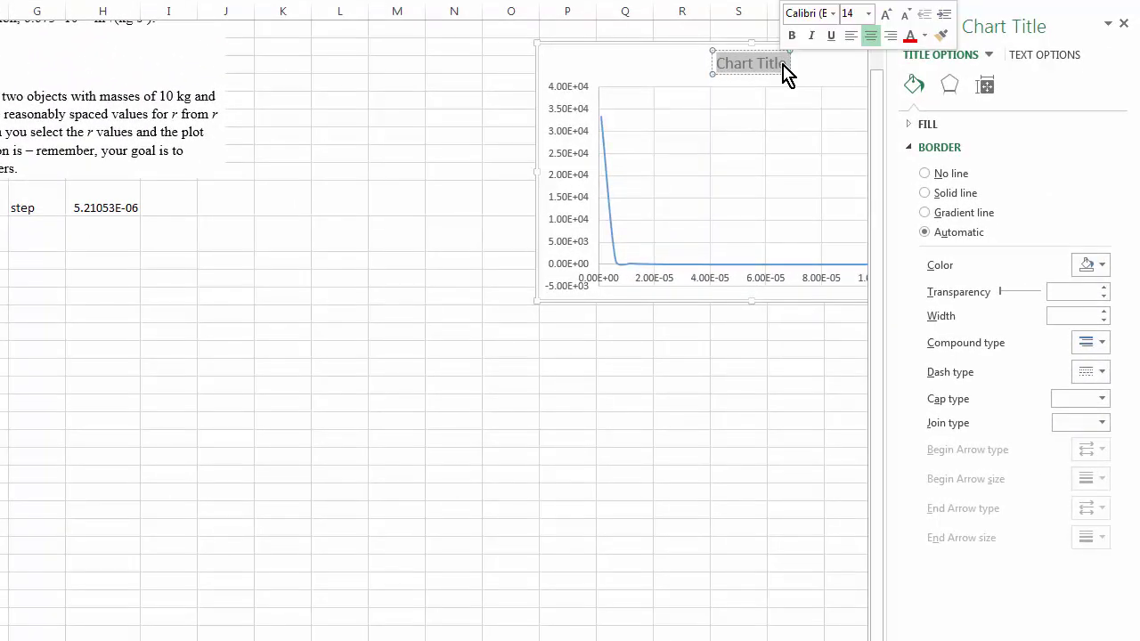
text(L)
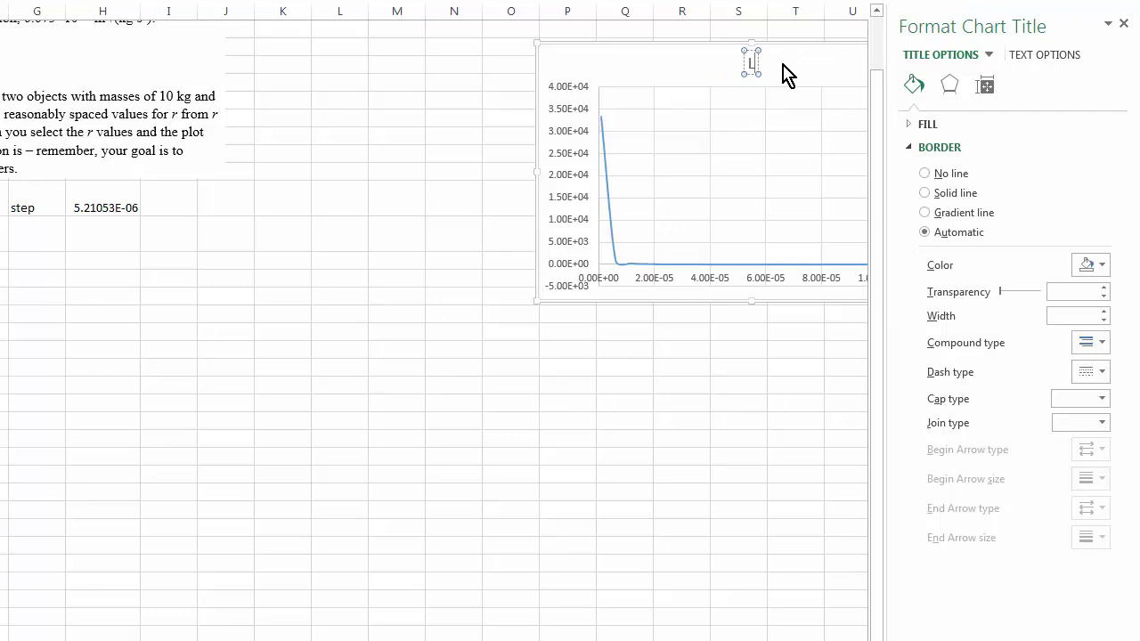
text(inear spacing)
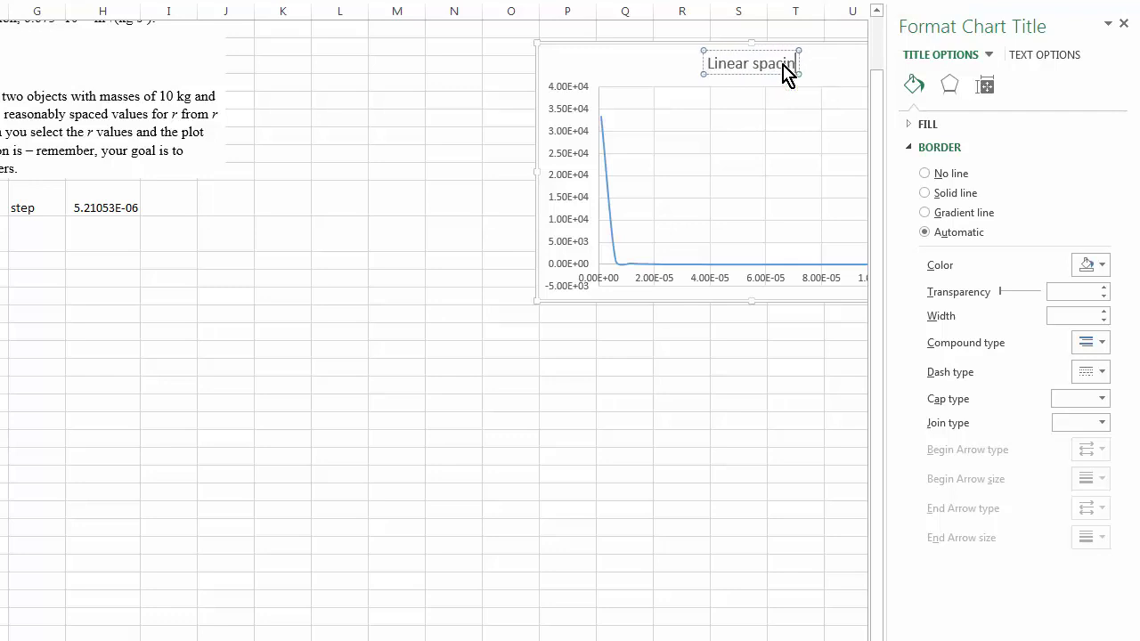
click(837, 371)
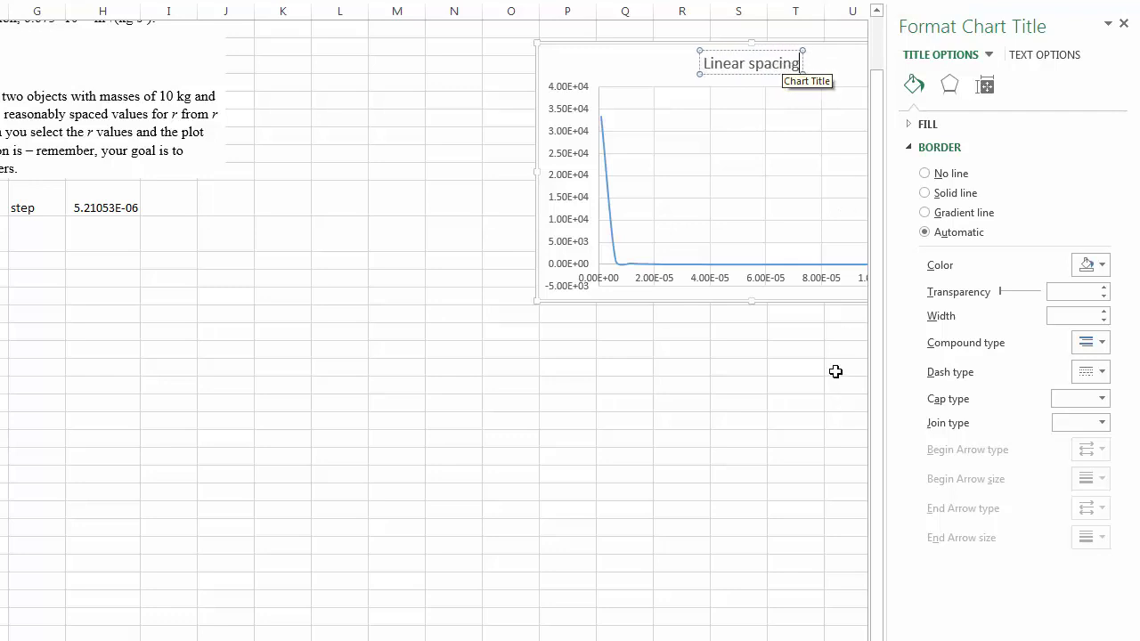
click(1123, 23)
drag(903, 77, 681, 59)
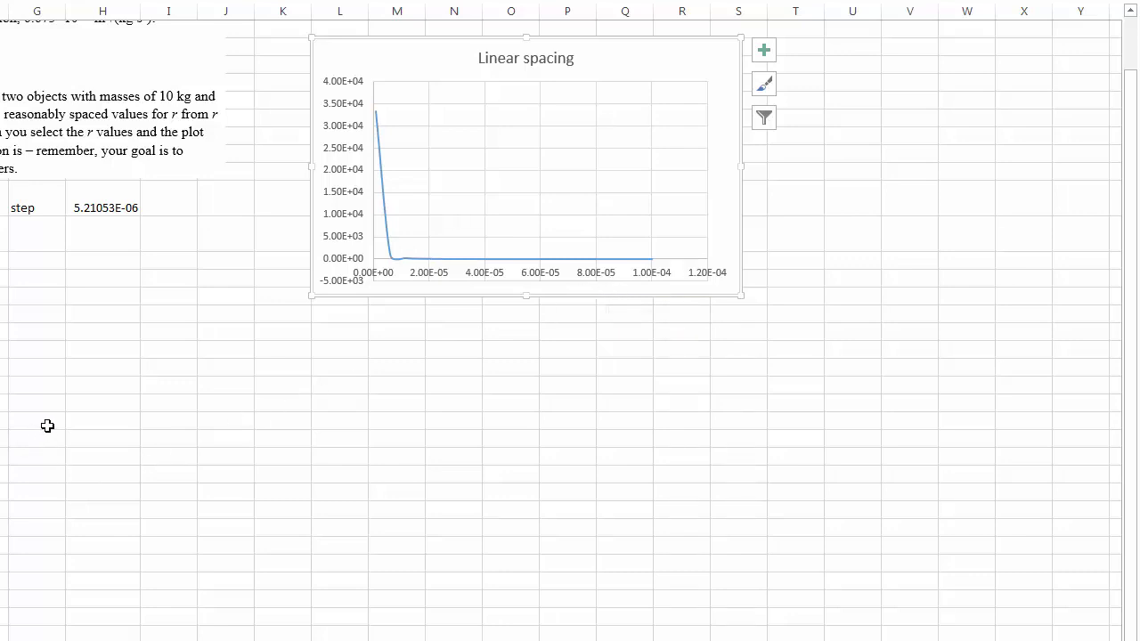
key(Escape)
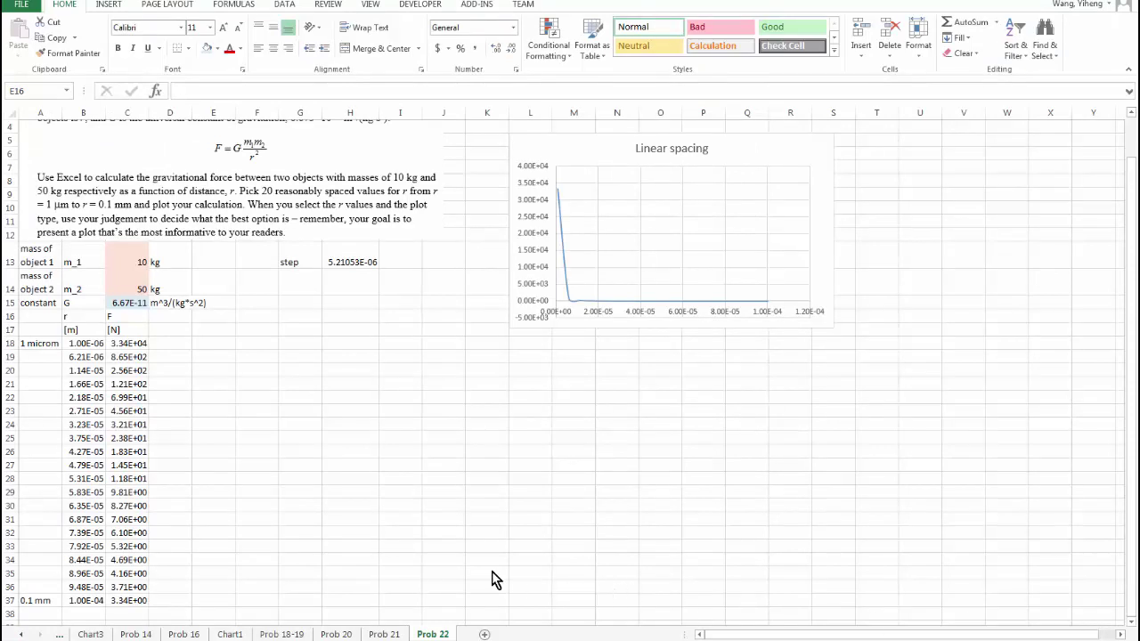
Label E16 as log and calculate the logarithm of the first distance in E18 with =LOG(B18)
click(90, 343)
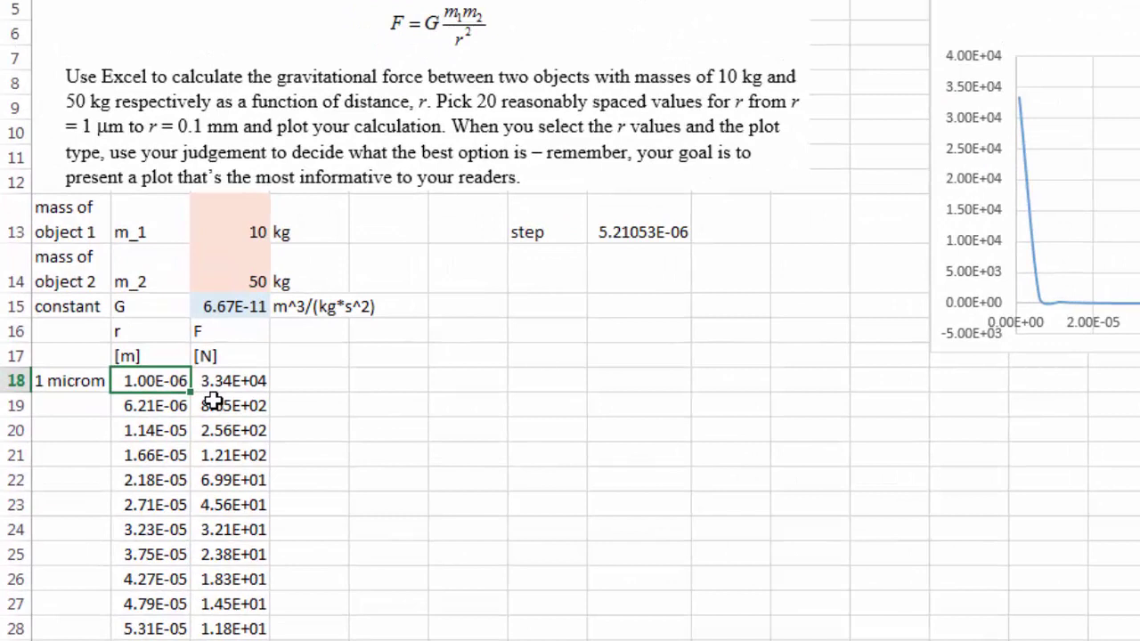
click(402, 332)
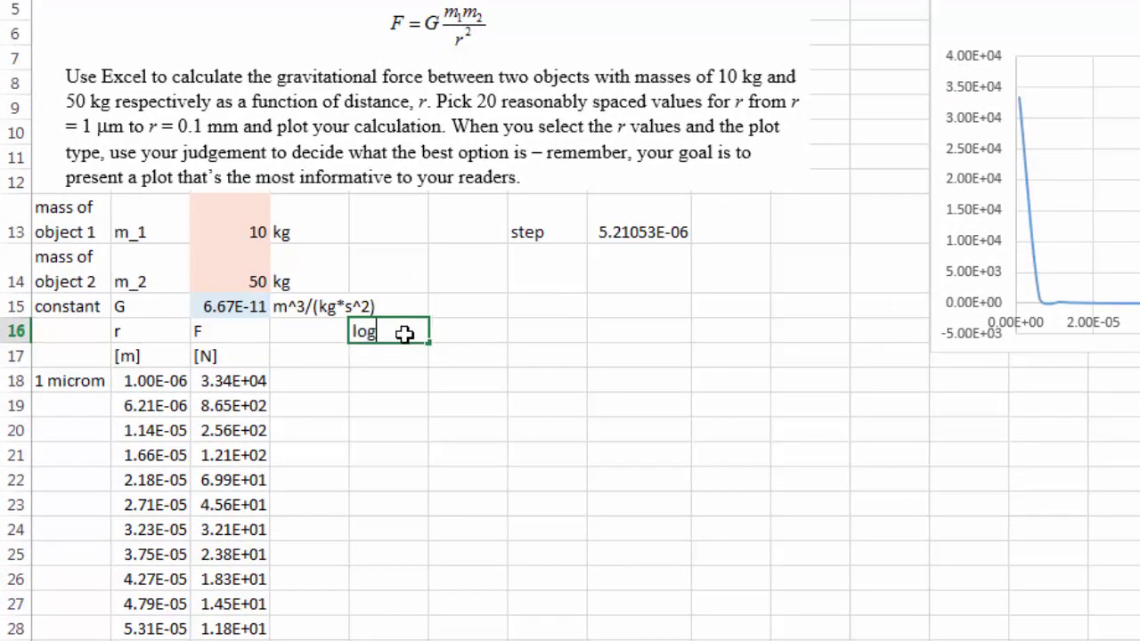
click(410, 376)
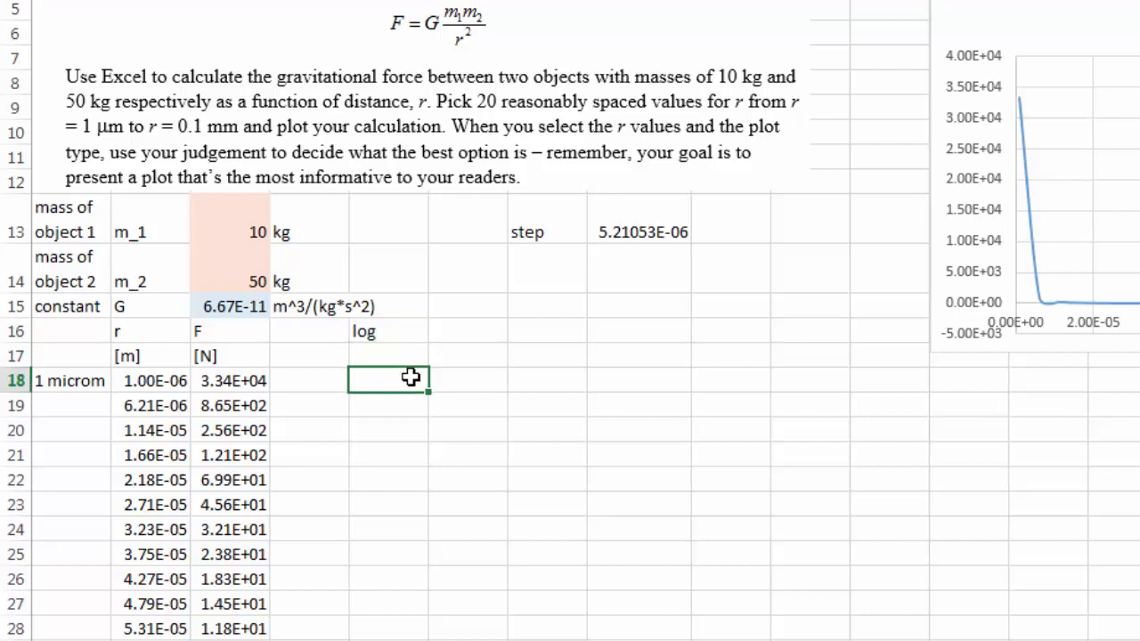
text(=log)
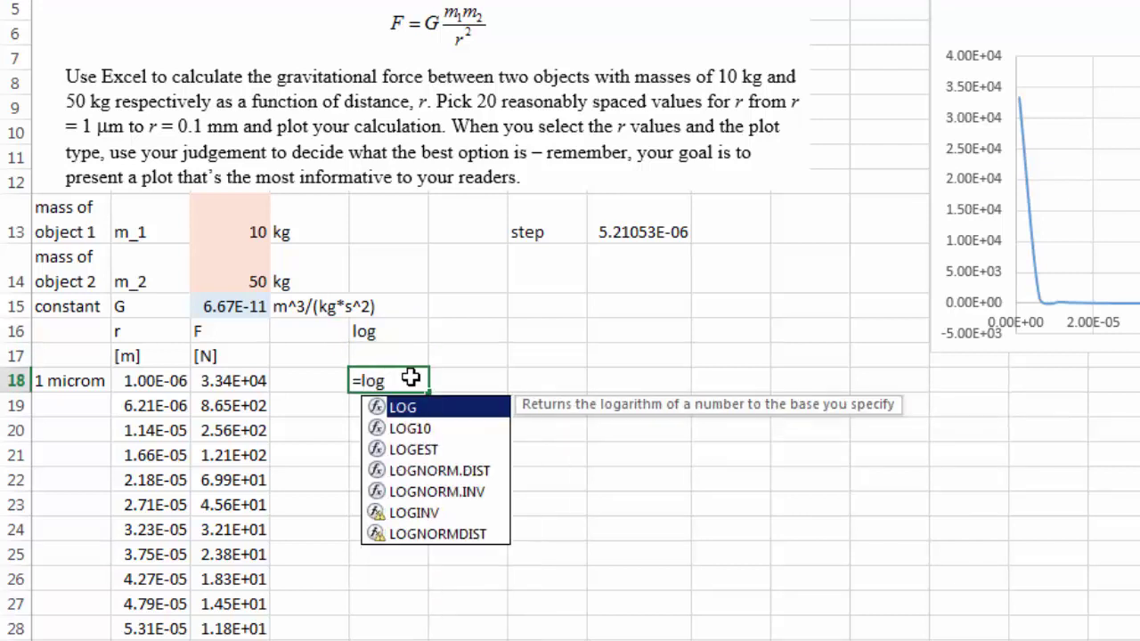
text(()
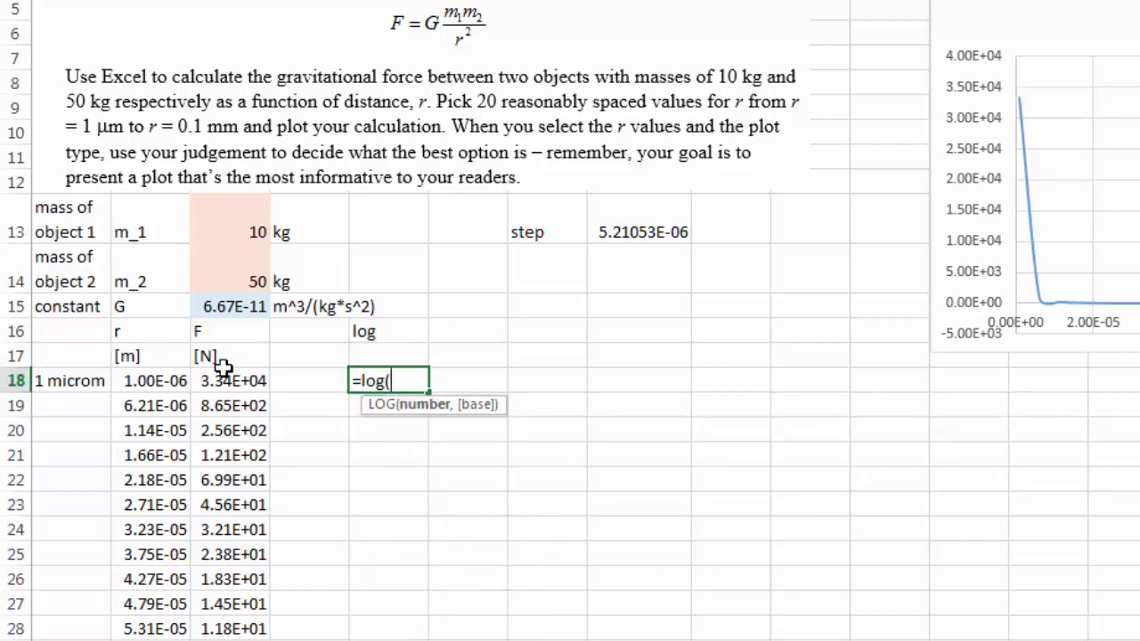
click(165, 380)
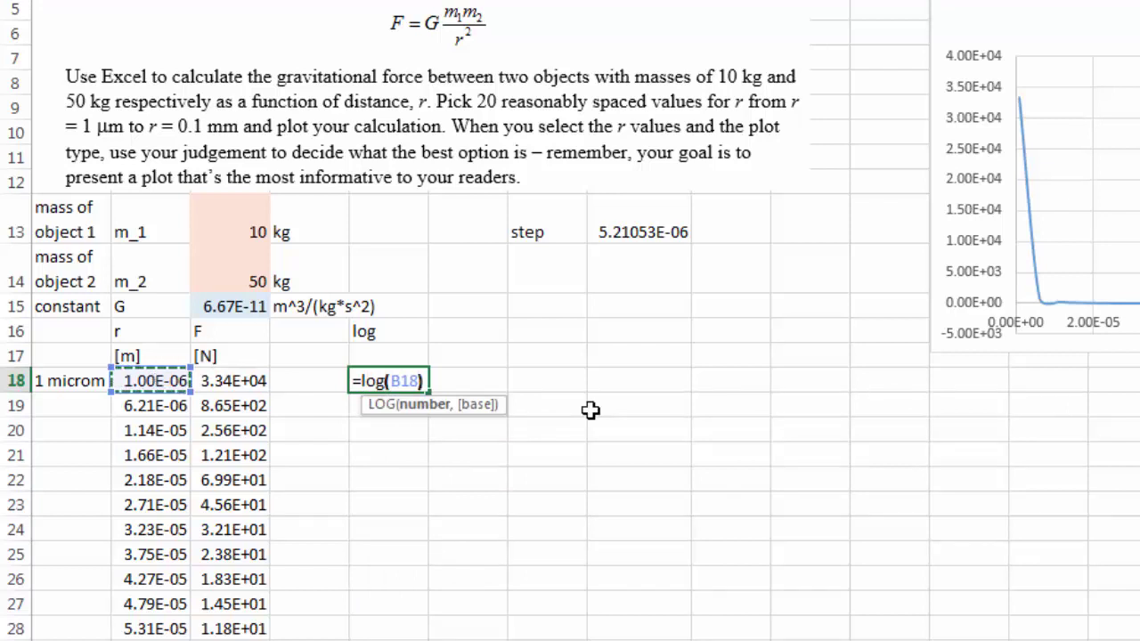
text())
key(Return)
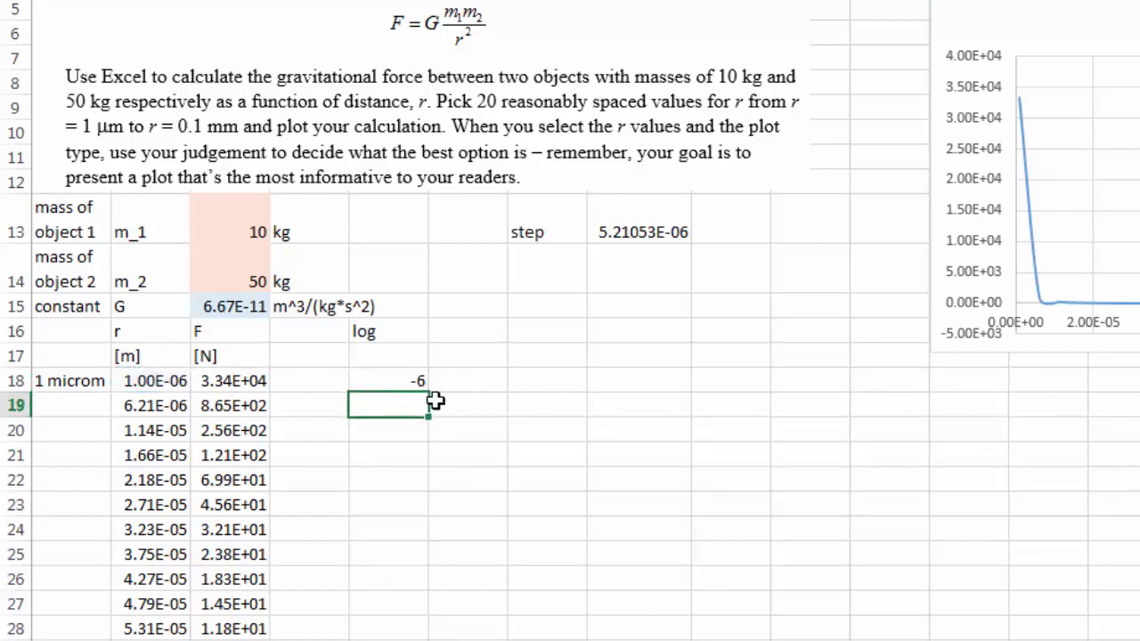
Copy the logarithm formula from E18 to E37 for the last distance
click(405, 380)
key(ctrl+c)
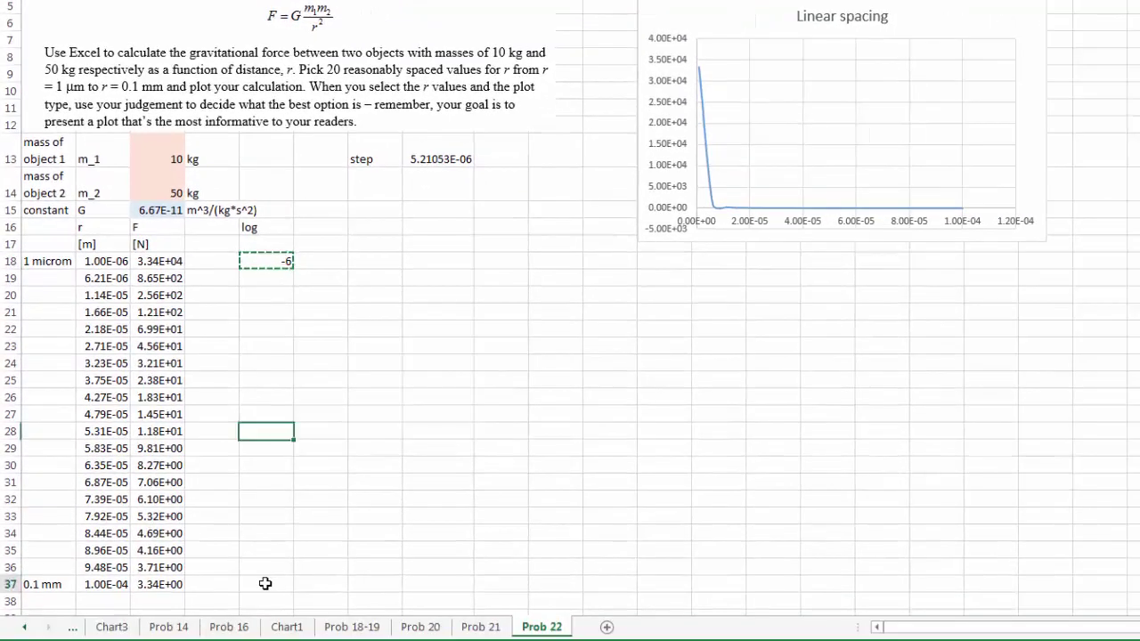
click(269, 584)
key(ctrl+v)
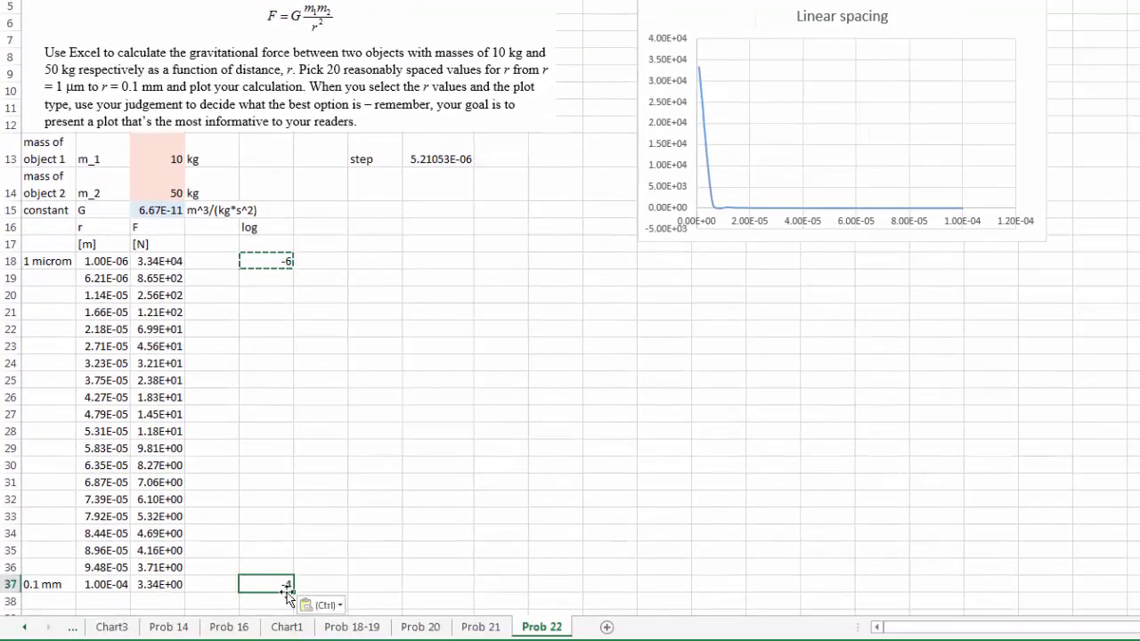
click(268, 601)
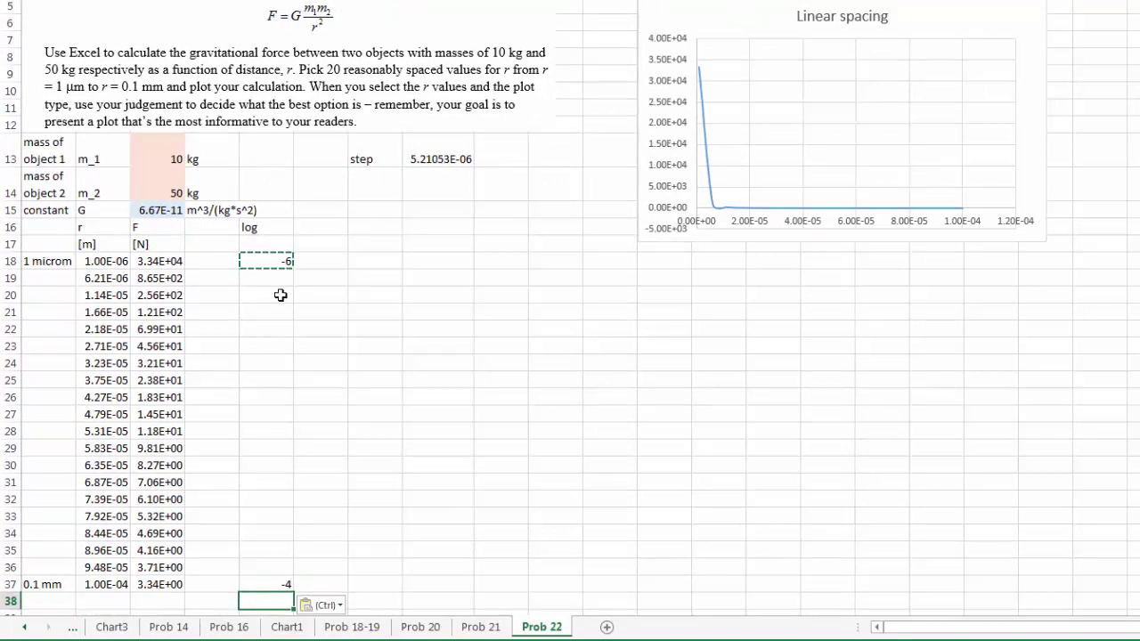
drag(278, 260, 293, 595)
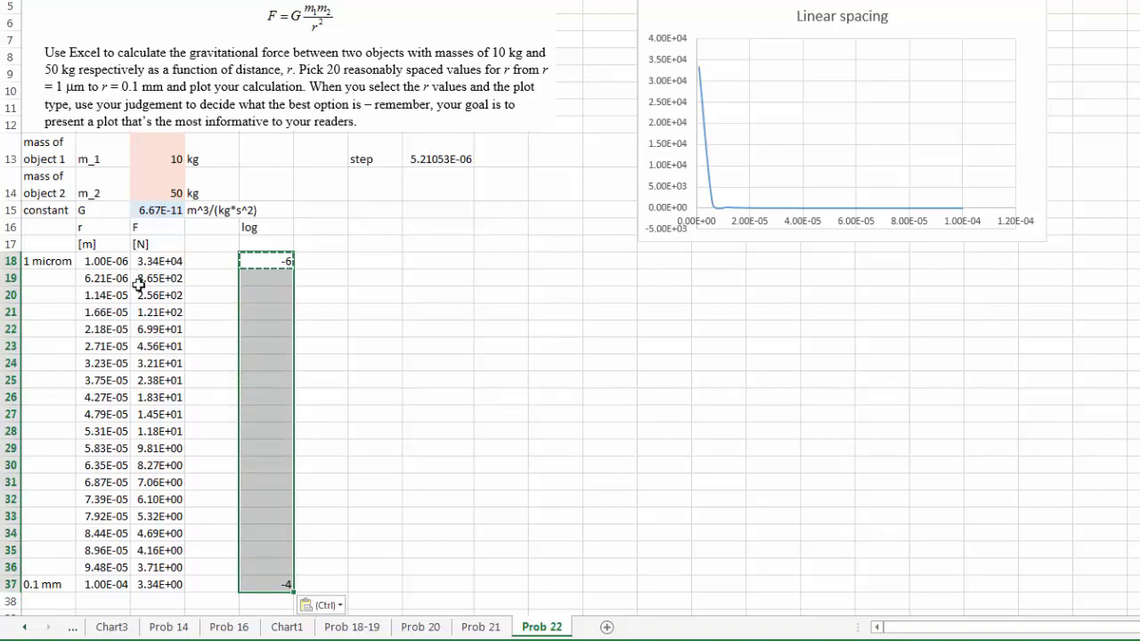
drag(103, 261, 120, 584)
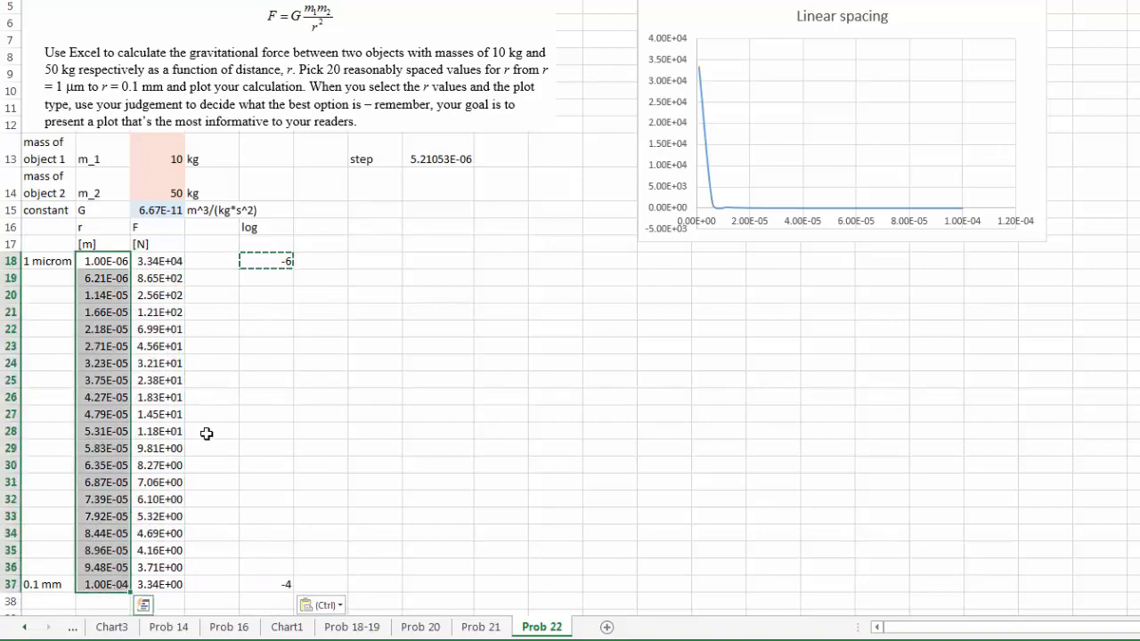
Change the step label in G13 to "linear step"
click(360, 159)
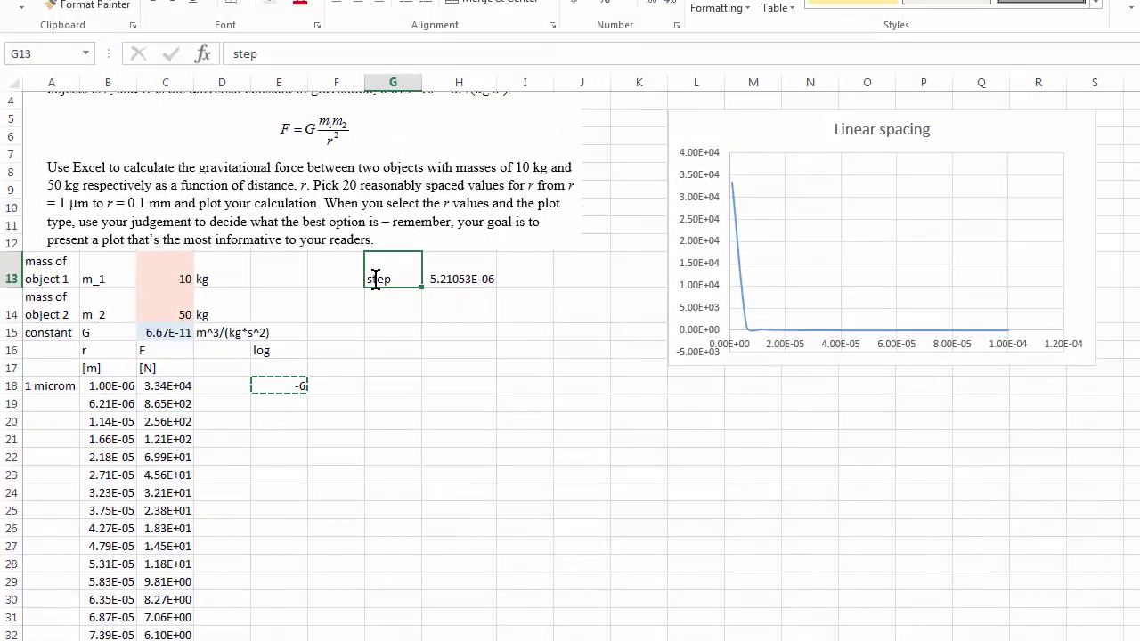
double_click(375, 278)
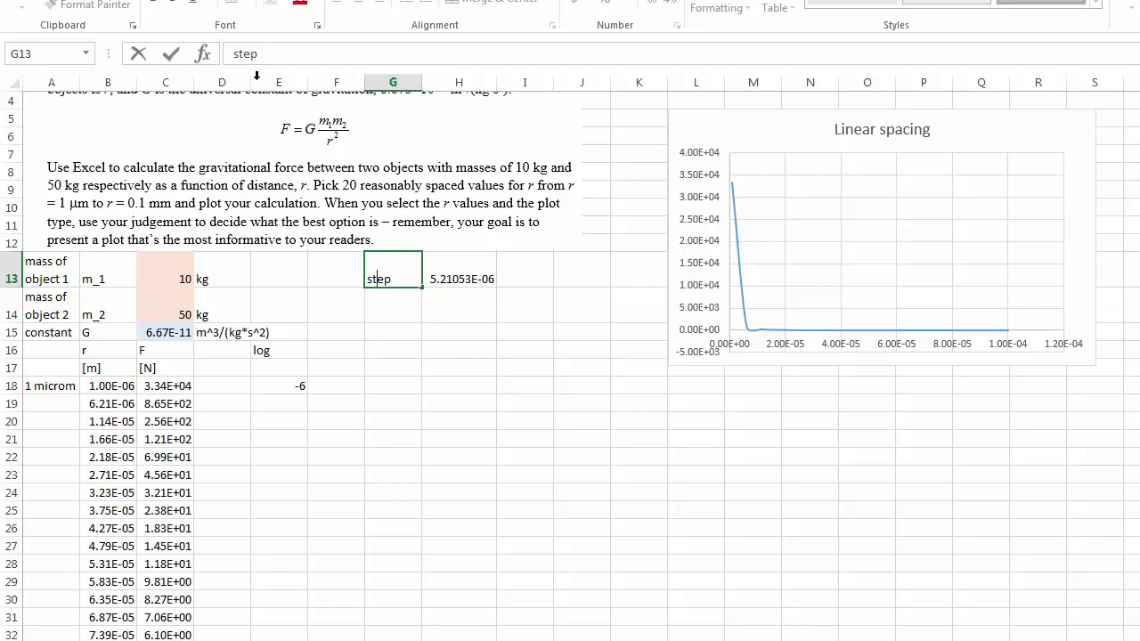
text(linear)
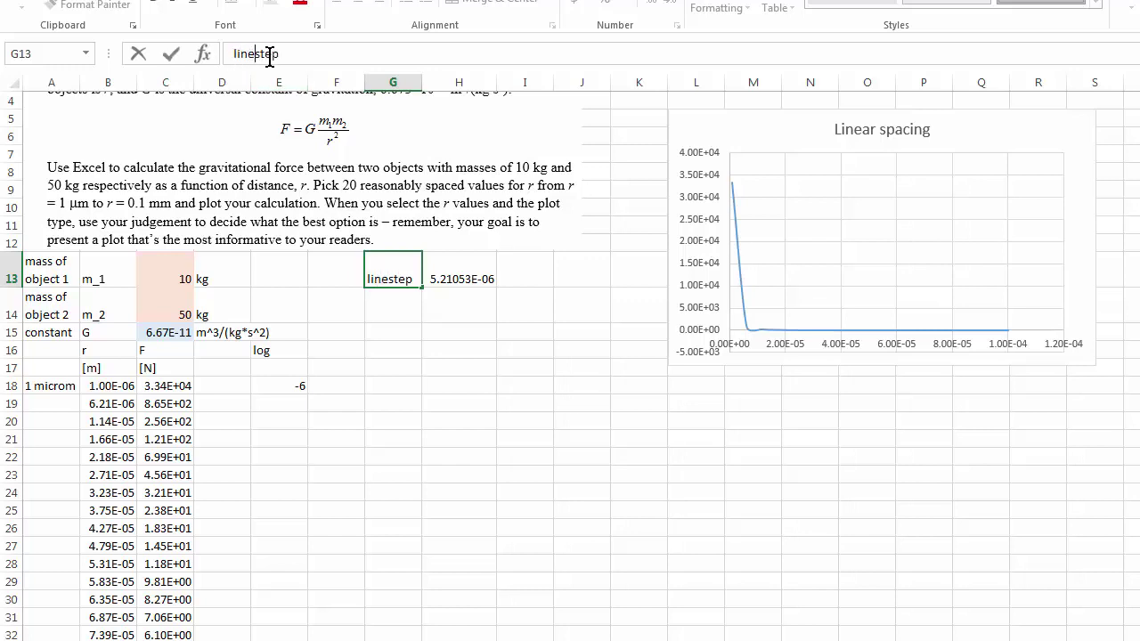
click(409, 392)
Label G14 as log step and calculate the logarithmic spacing in H14 with =(-4-(-6))/19
click(405, 311)
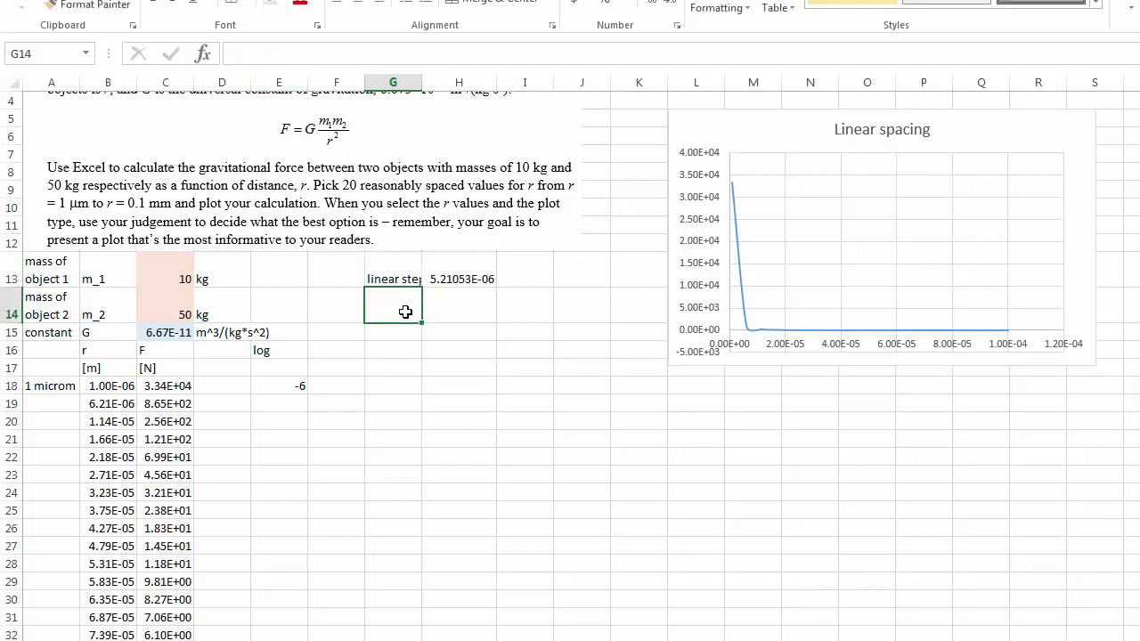
text(log s)
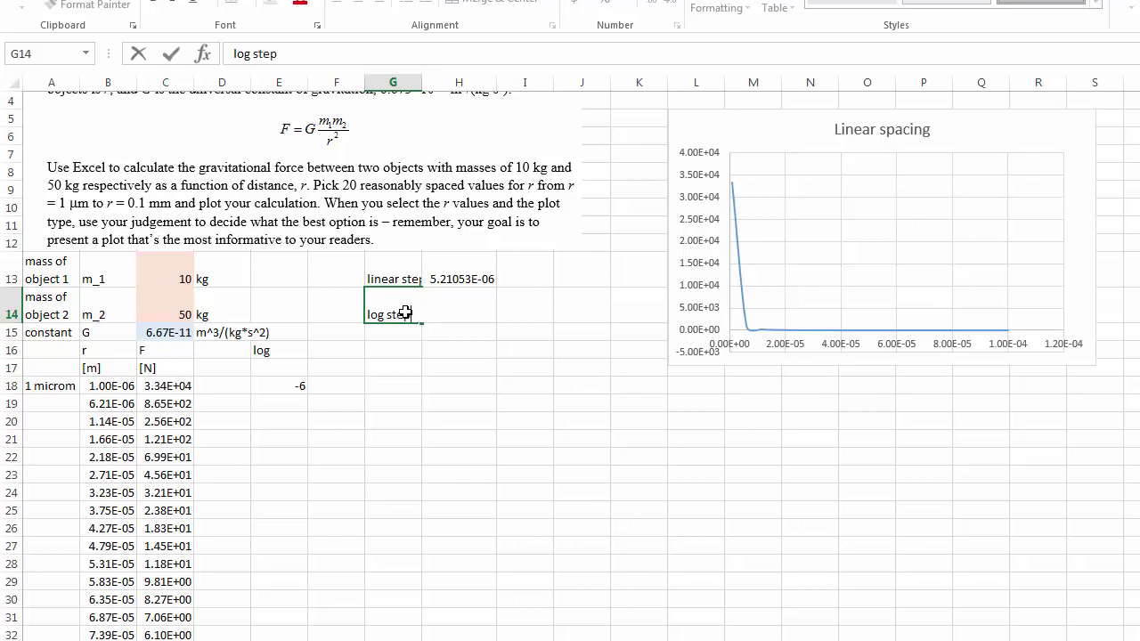
text(tep)
click(441, 367)
click(444, 317)
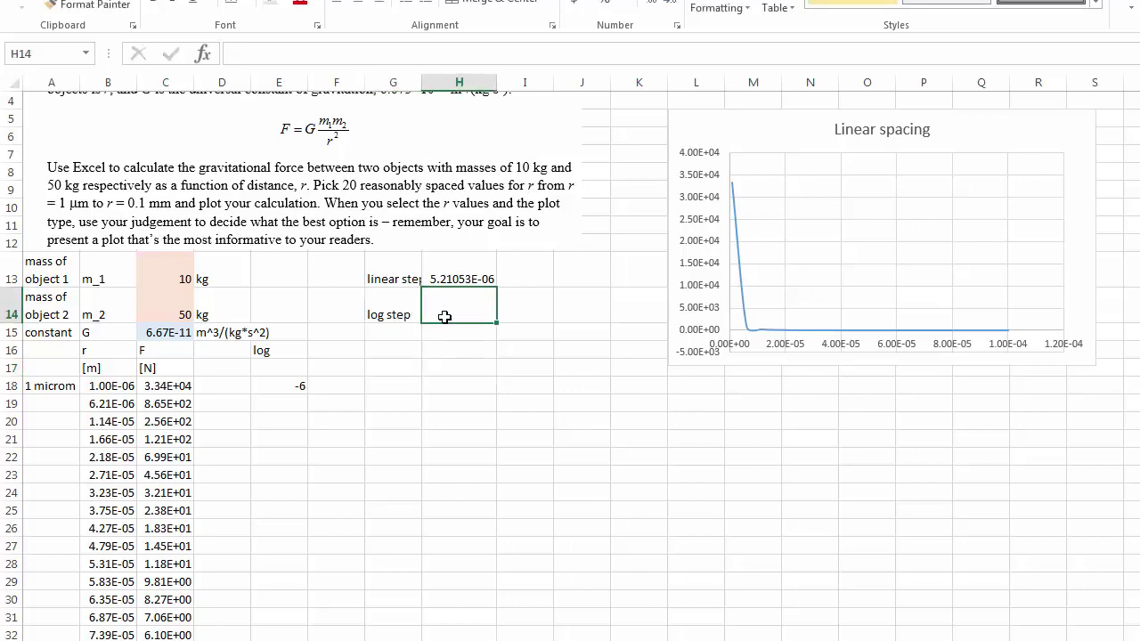
text(=(-4-(-6))/19)
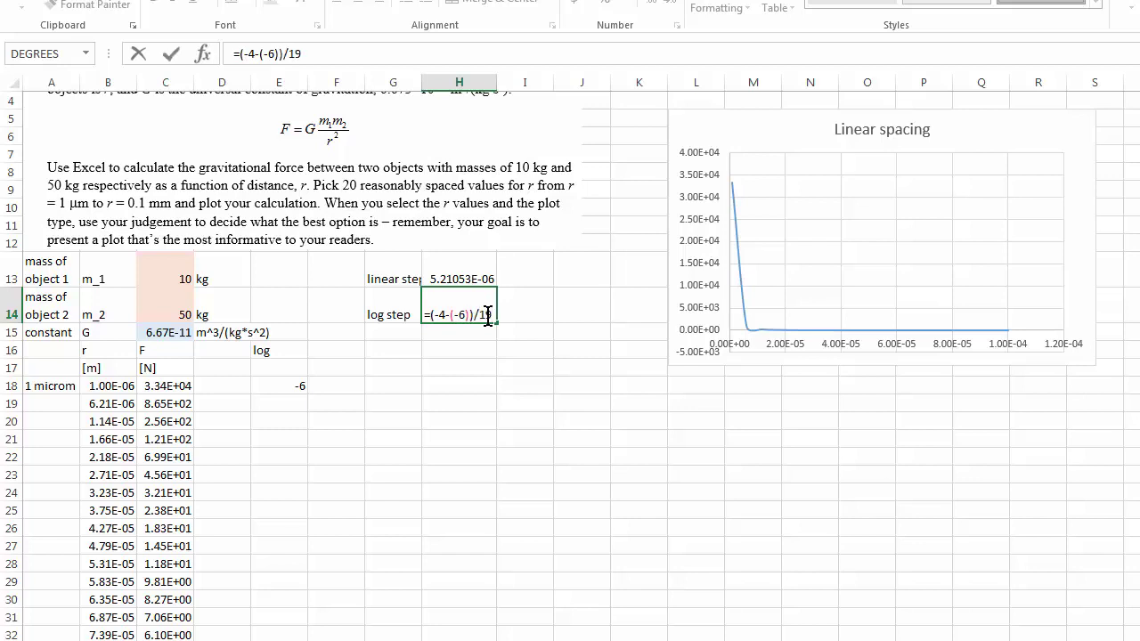
key(Return)
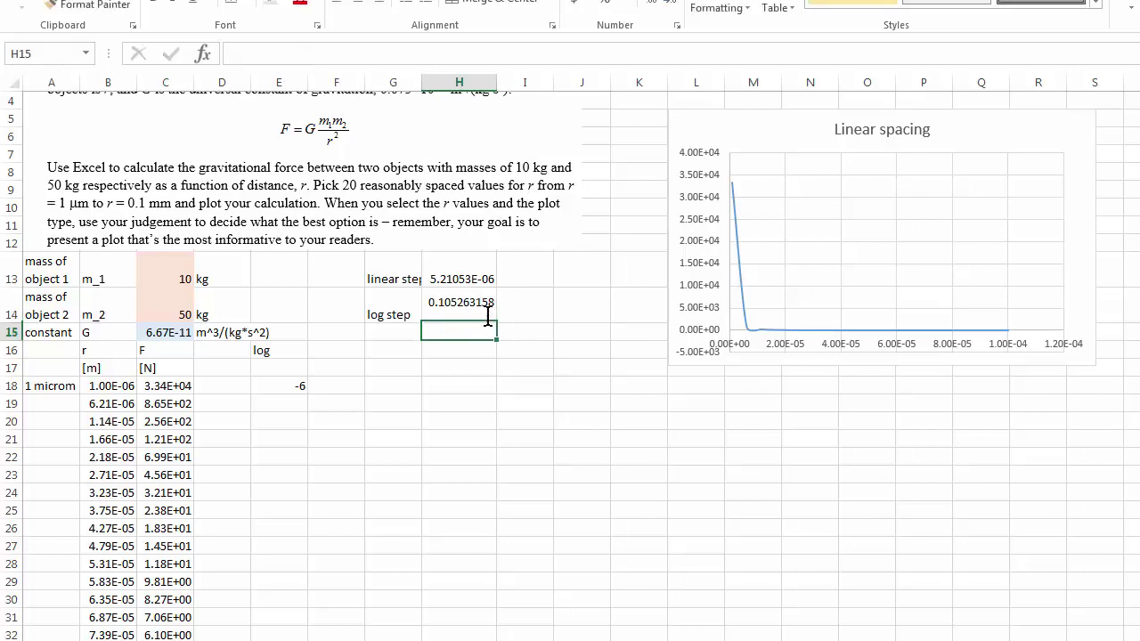
Calculate the second logarithmic value in E19 with =E18+$H$14
click(279, 402)
text(=)
click(292, 385)
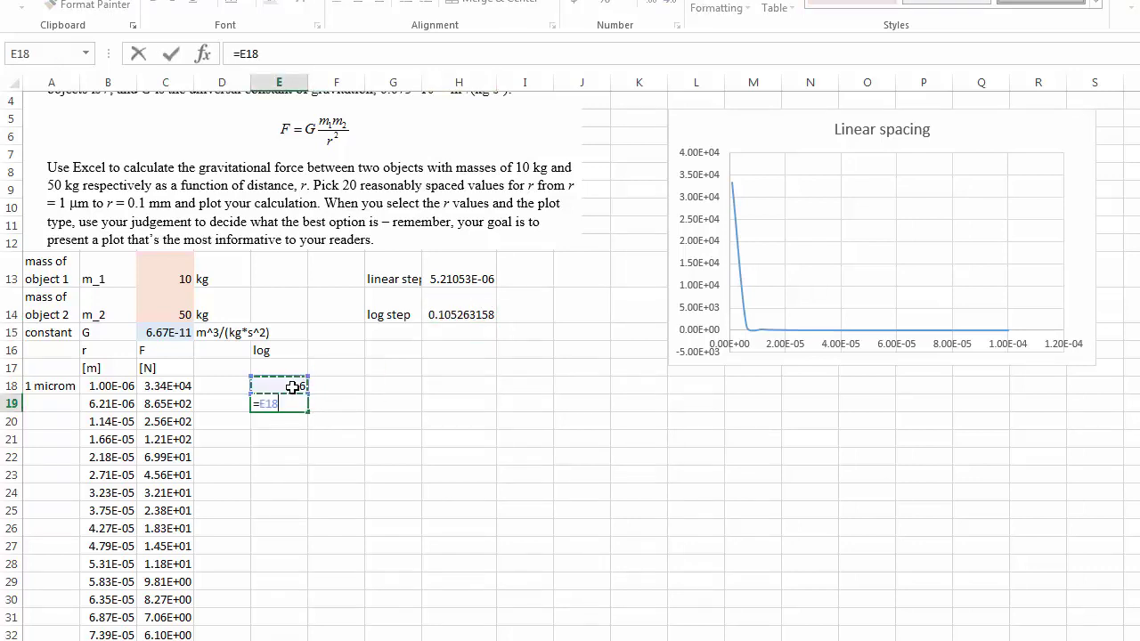
text(+)
click(461, 318)
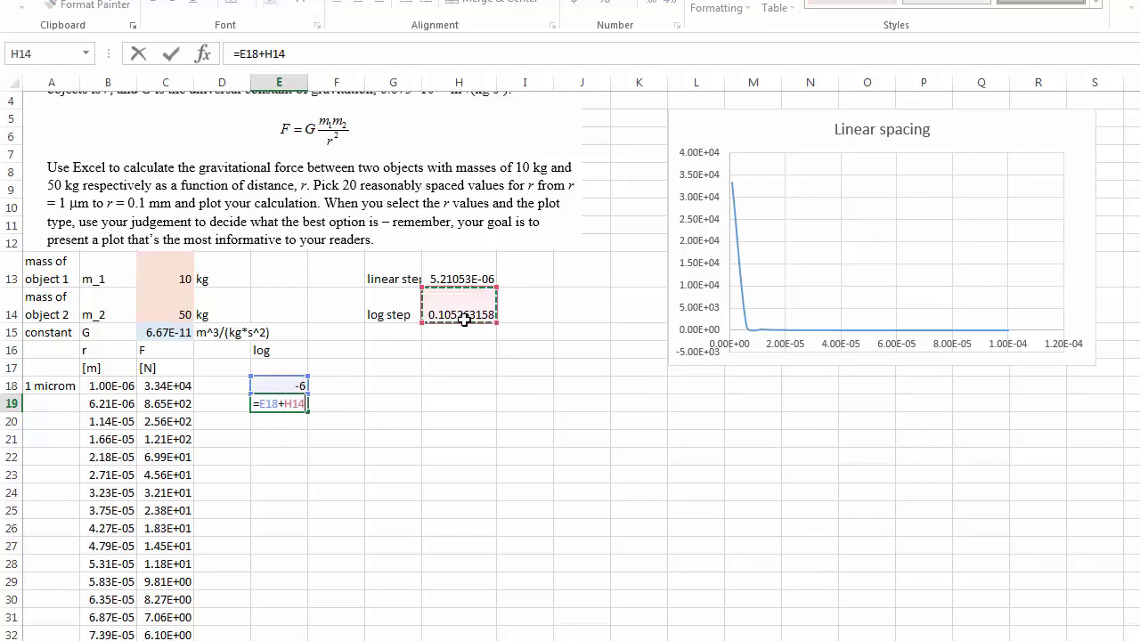
key(F4)
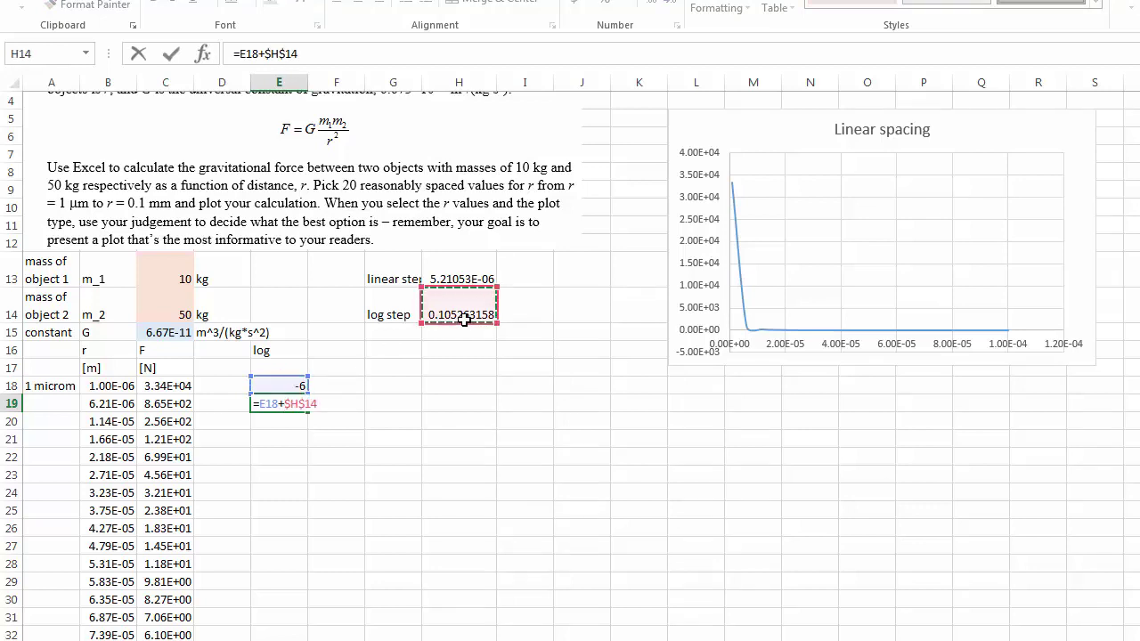
key(Return)
Fill the log-step formula from E19 down through E36
click(301, 403)
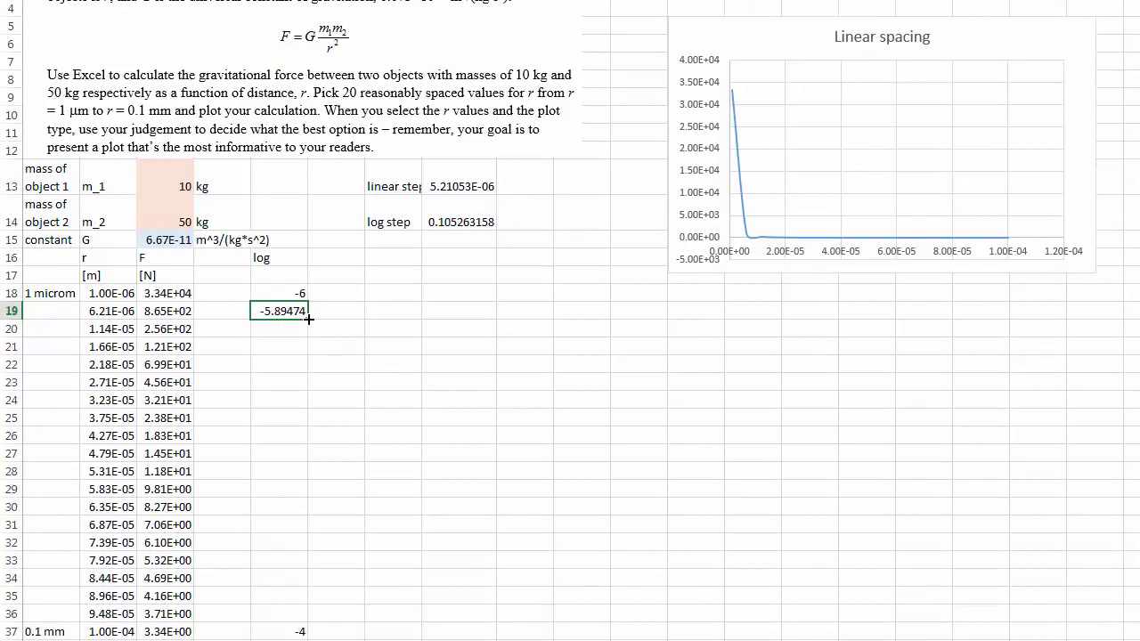
drag(308, 319, 309, 621)
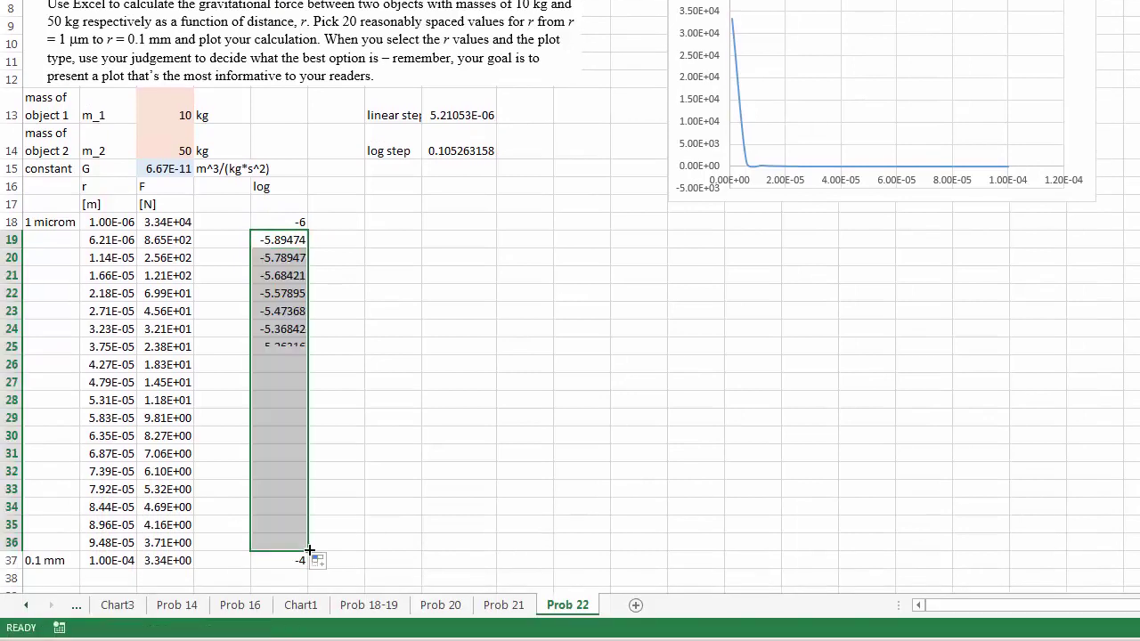
click(341, 540)
click(288, 558)
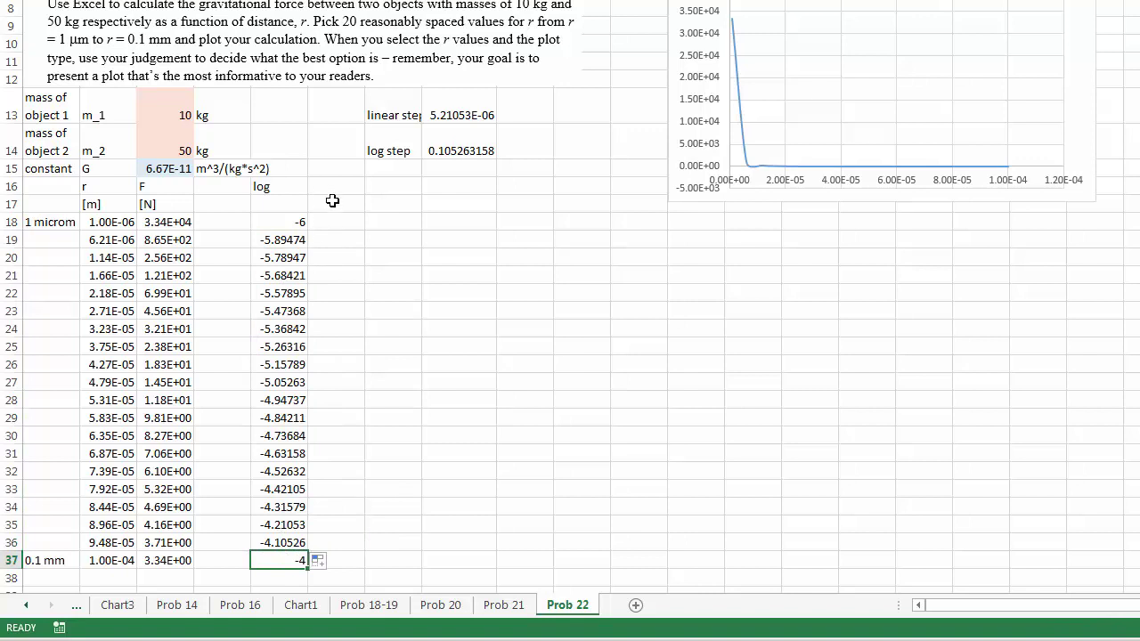
Copy the r [m] and F [N] headings from B16:C17 to F16:G17
drag(112, 189, 169, 203)
key(ctrl+c)
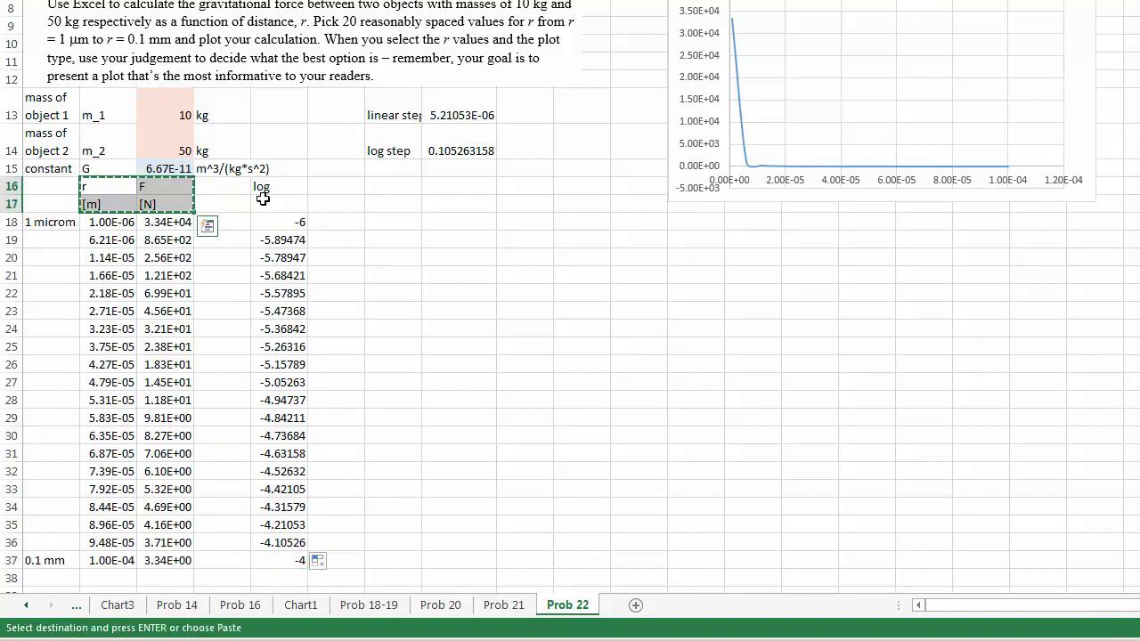
click(336, 187)
key(ctrl+v)
click(341, 205)
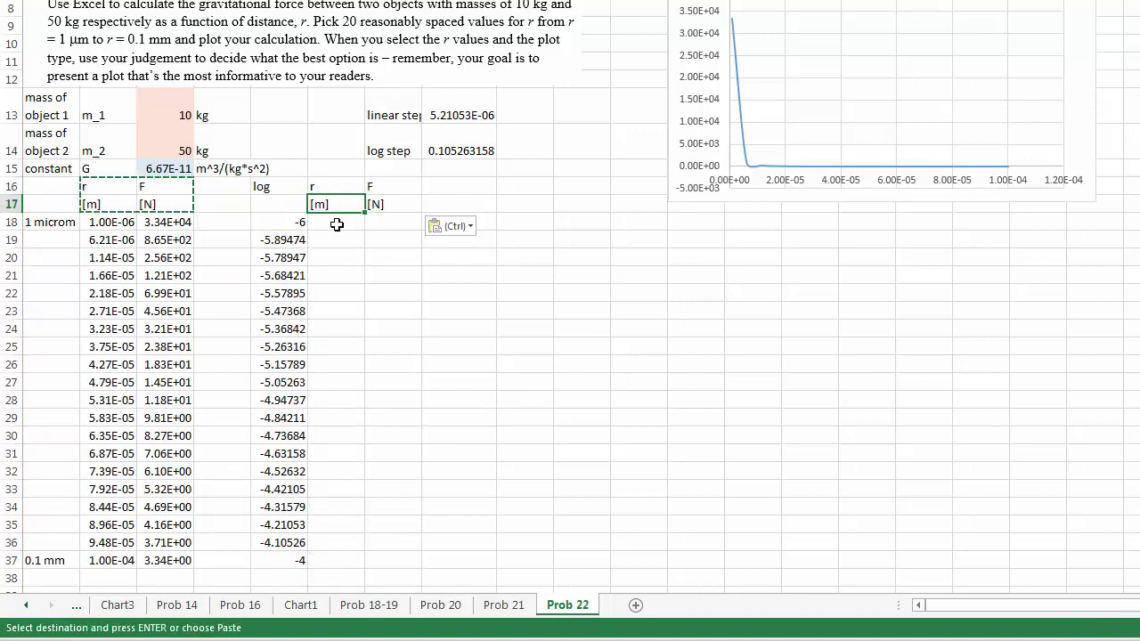
Convert the first logarithm back to a distance in F18 with =10^E18
click(335, 223)
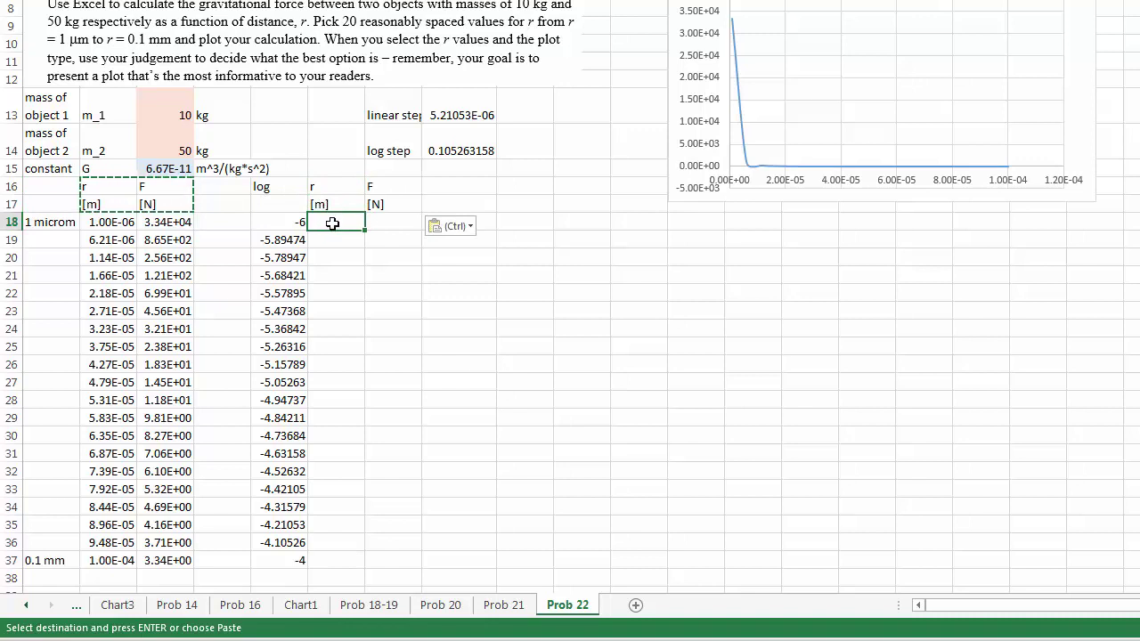
text(=10)
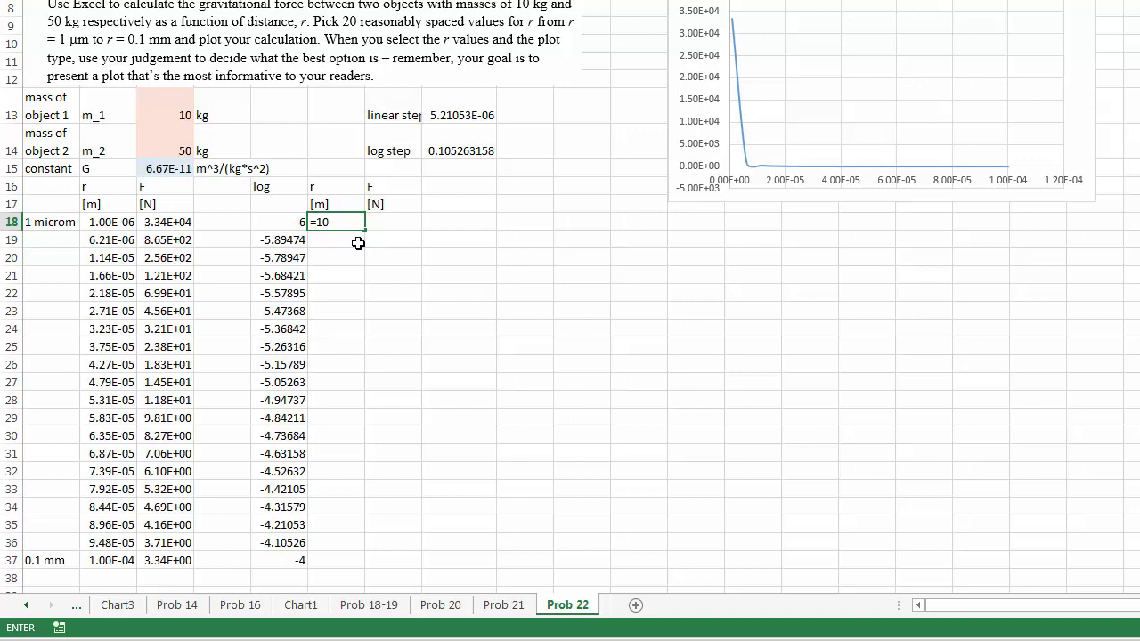
text(^)
click(294, 222)
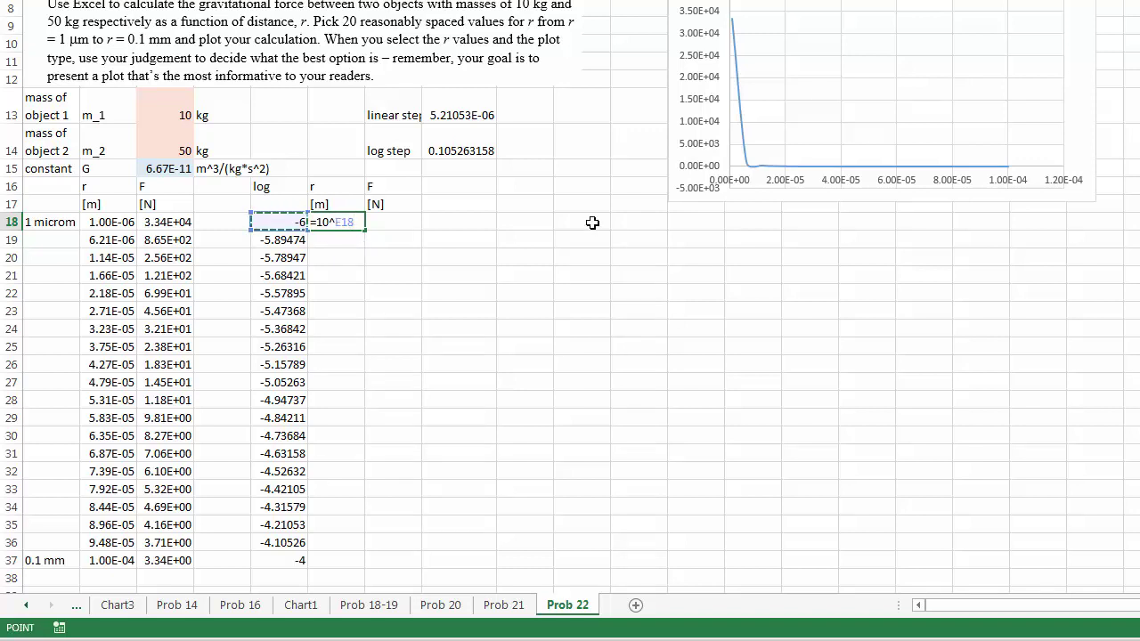
key(Return)
Fill the distance formula from F18 down through F37
click(355, 223)
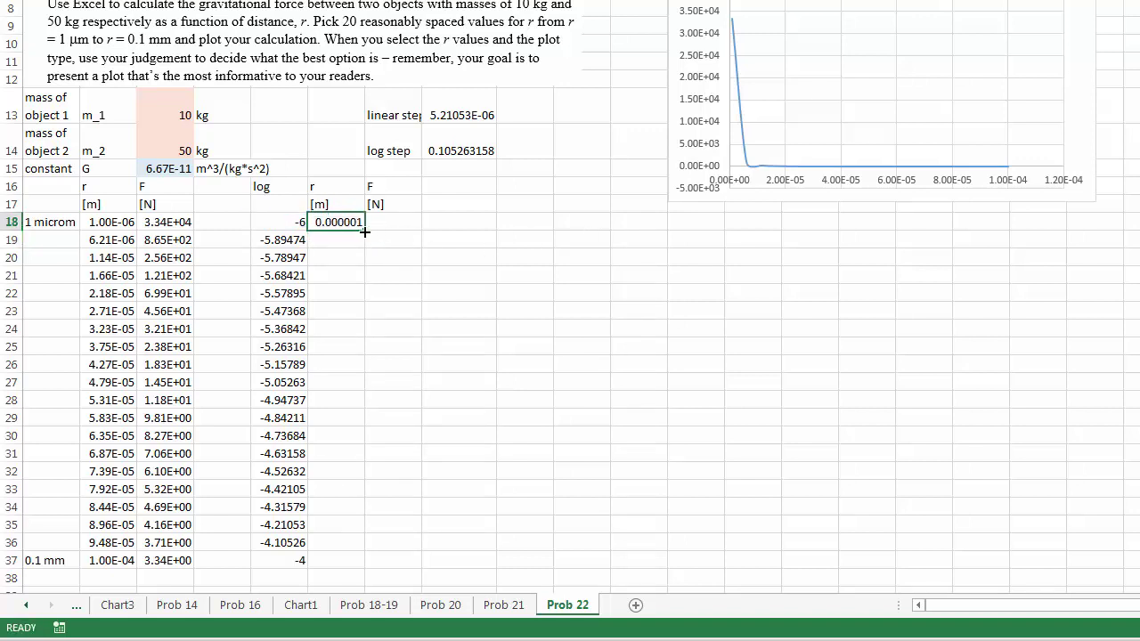
drag(364, 231, 364, 567)
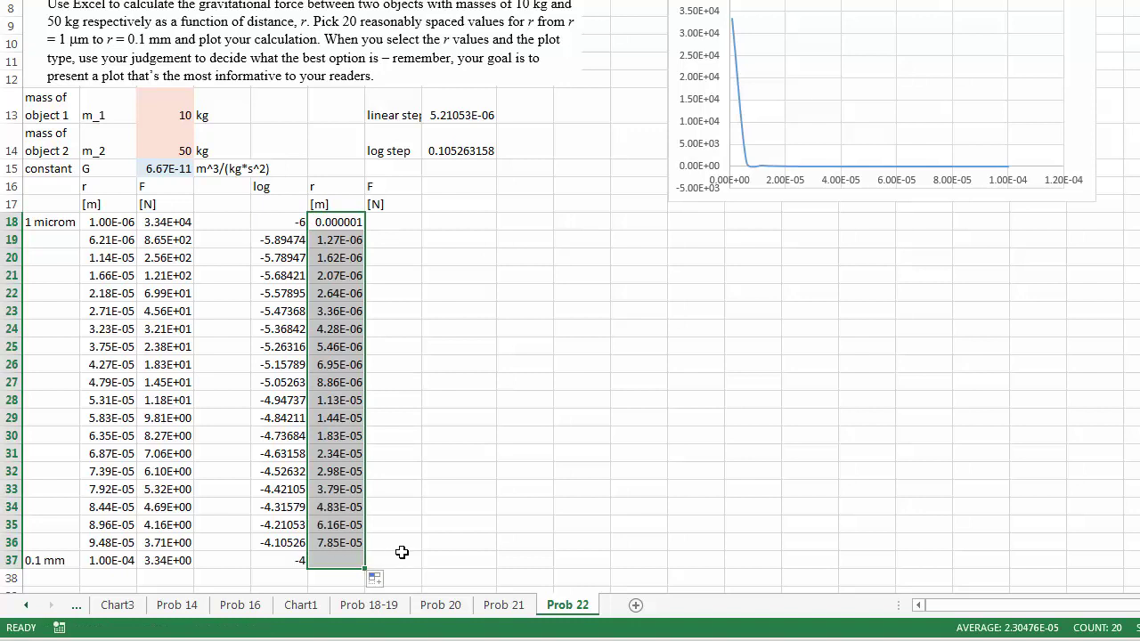
click(425, 514)
click(347, 224)
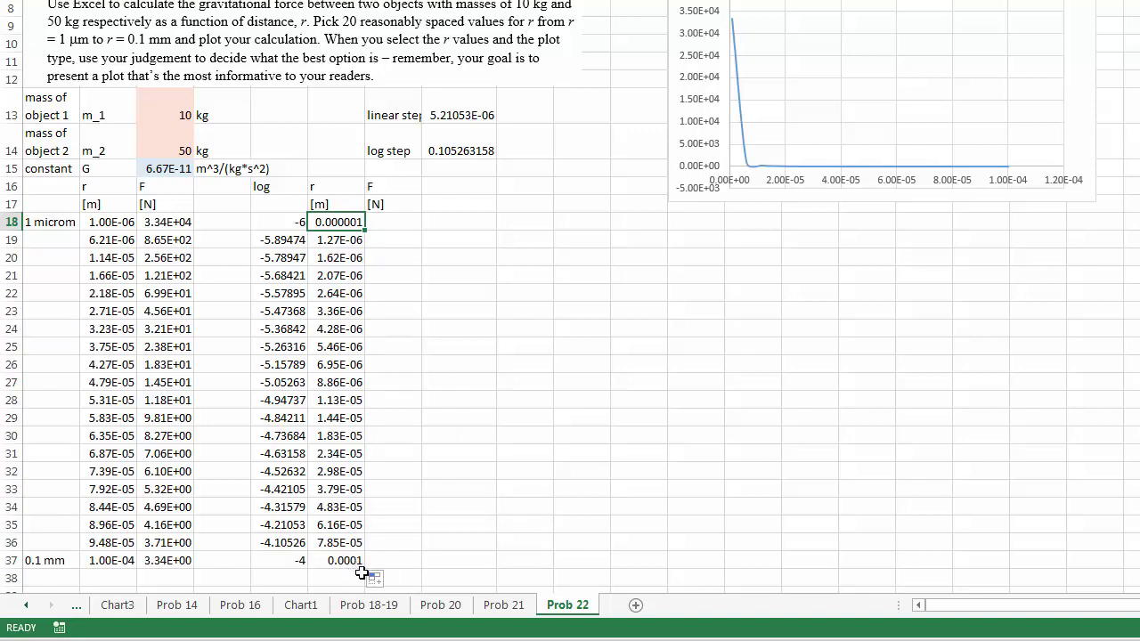
Copy the force formula from C18 to G18 and fill it down through G37
click(164, 221)
key(ctrl+c)
click(378, 222)
key(ctrl+v)
drag(414, 231, 423, 561)
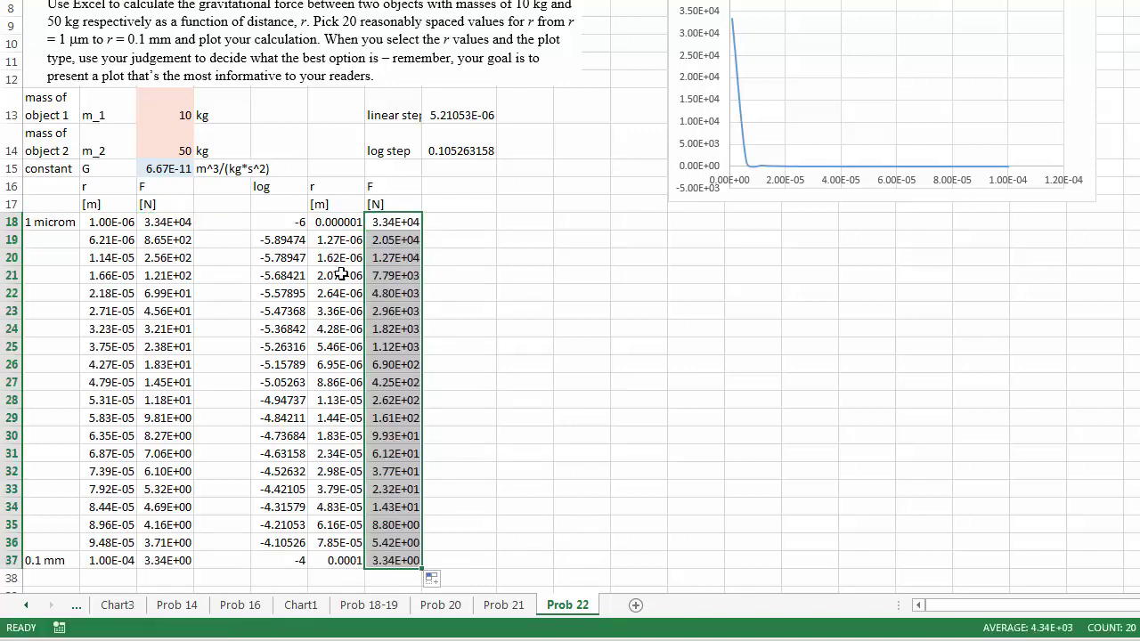
Insert a scatter chart with smooth lines and no markers from the log-spaced data in F18:G37
drag(336, 221, 411, 561)
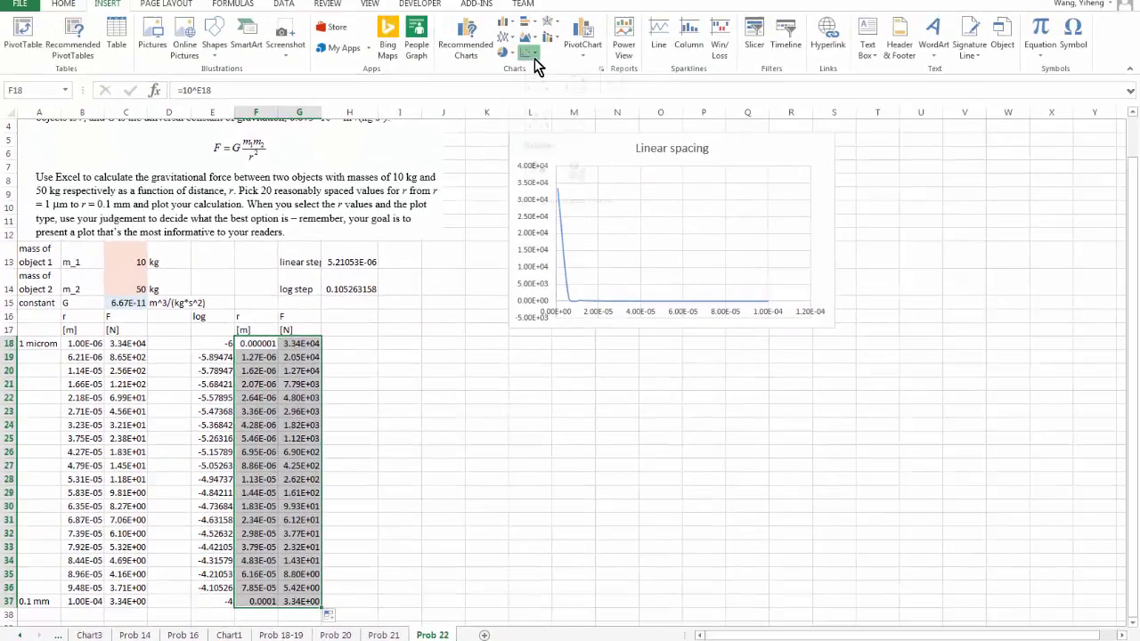
click(529, 51)
click(613, 107)
Place the new chart below the Linear spacing chart and enlarge it
drag(569, 295, 640, 372)
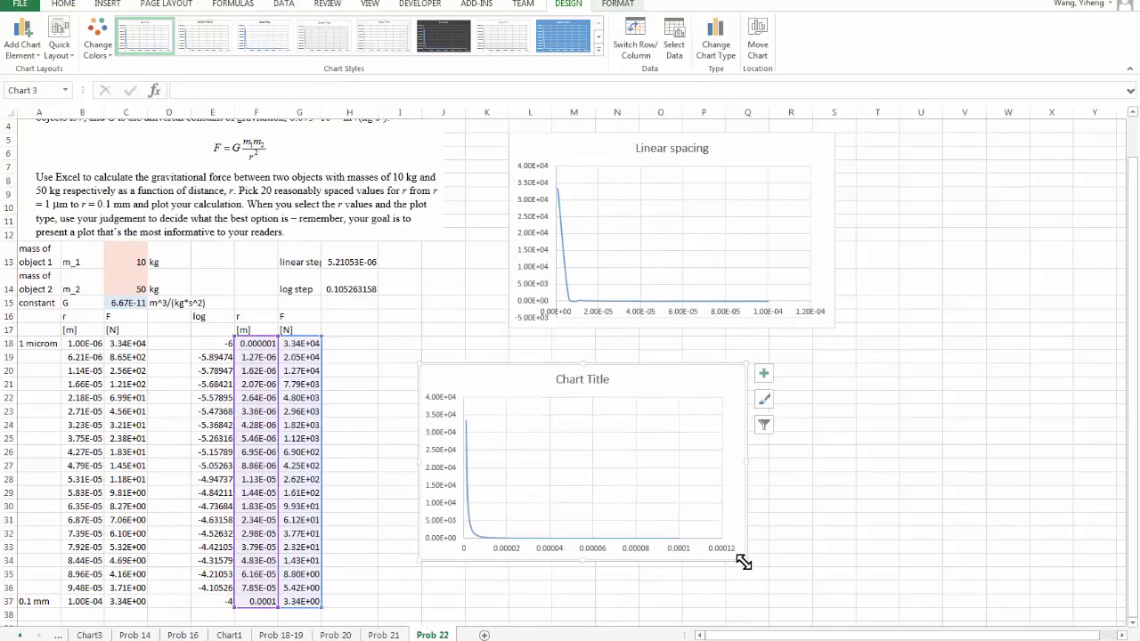
drag(744, 563, 808, 600)
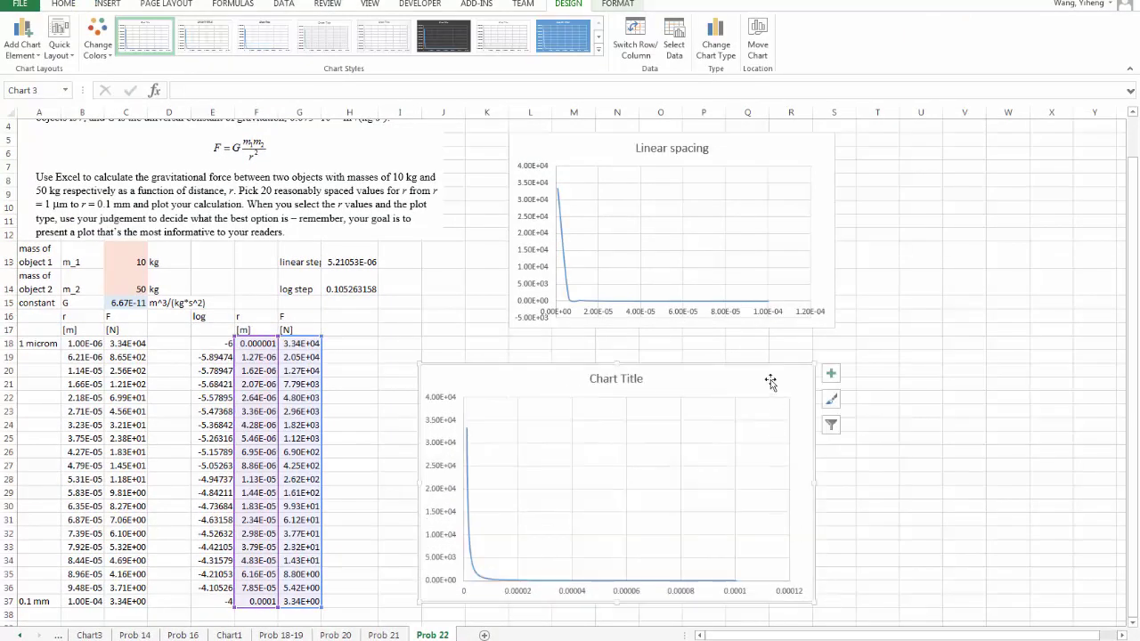
click(808, 365)
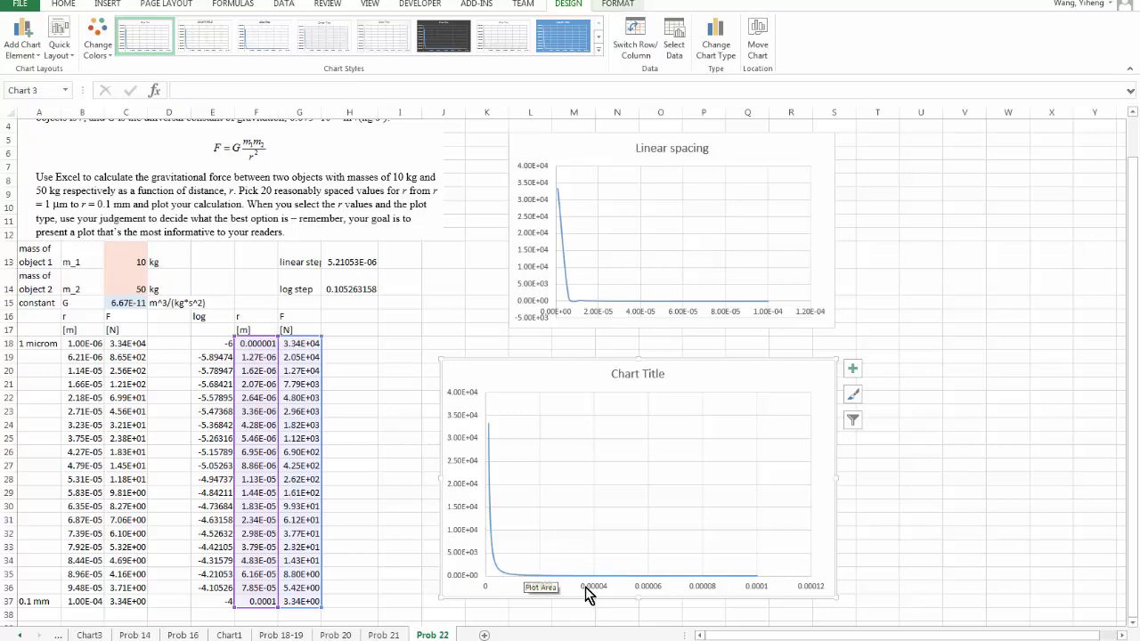
key(Escape)
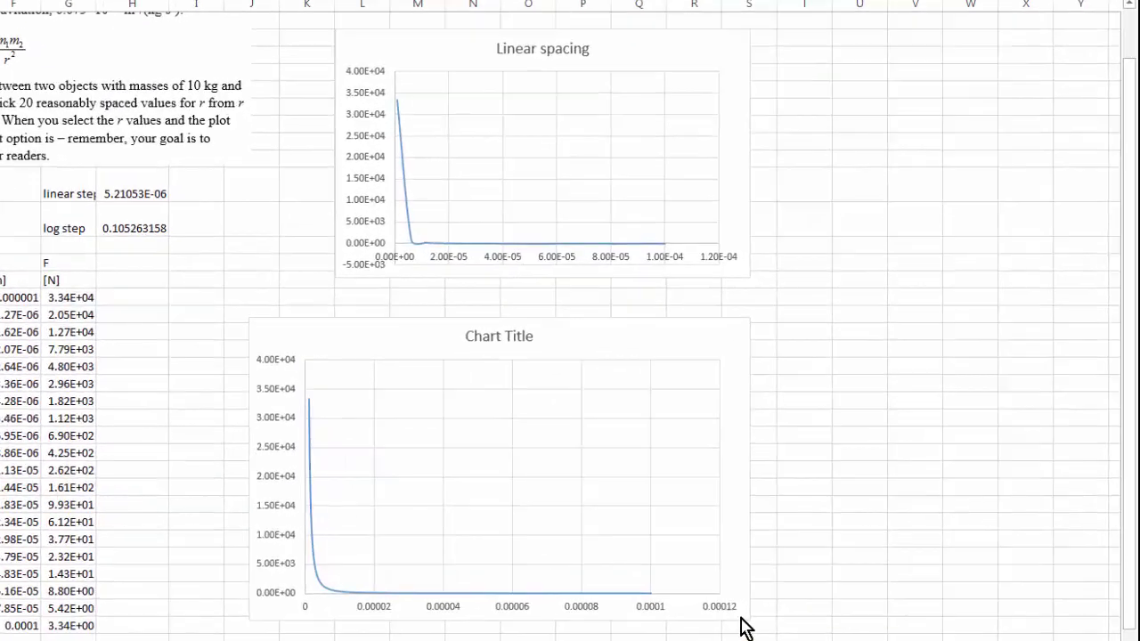
Give the new chart's horizontal axis a base-10 logarithmic scale with a maximum bound of 1E-4
double_click(584, 613)
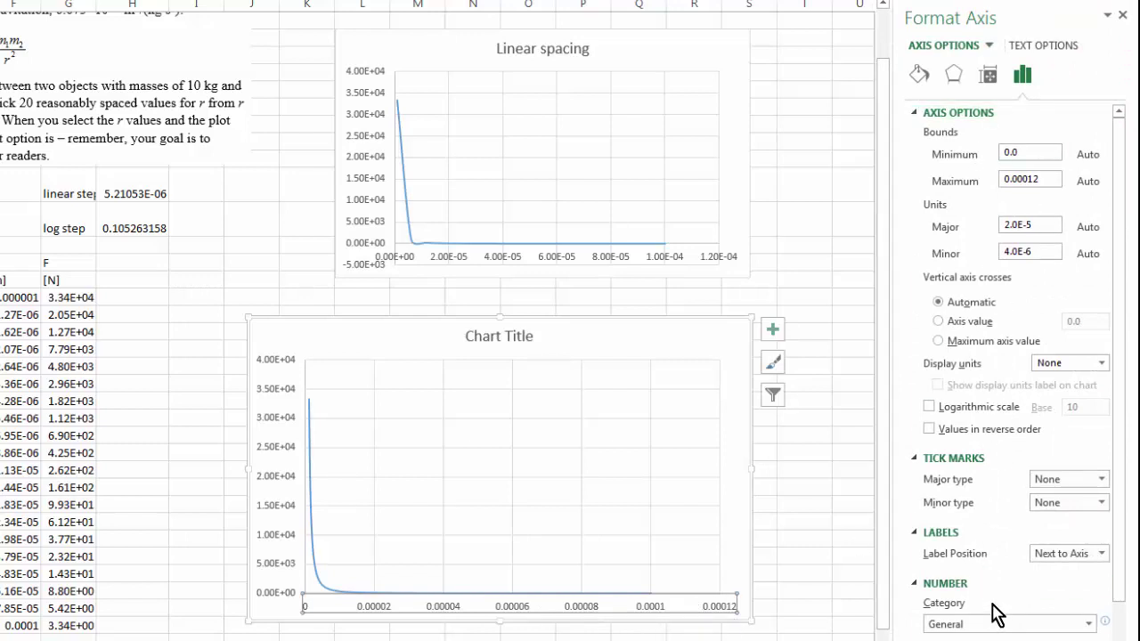
click(928, 407)
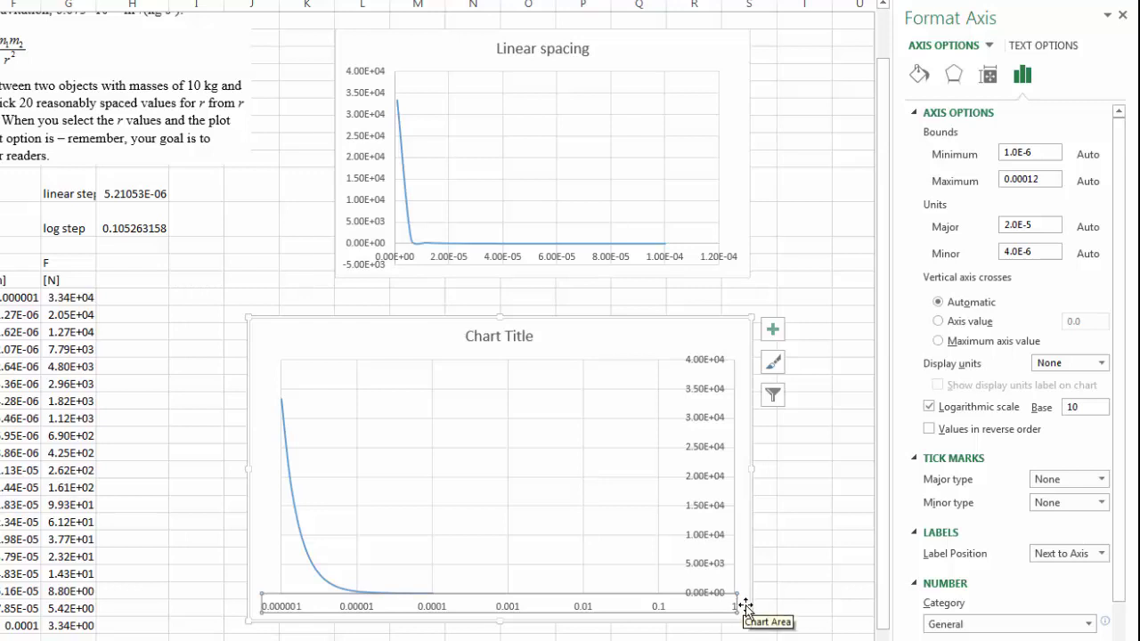
drag(1052, 179, 951, 177)
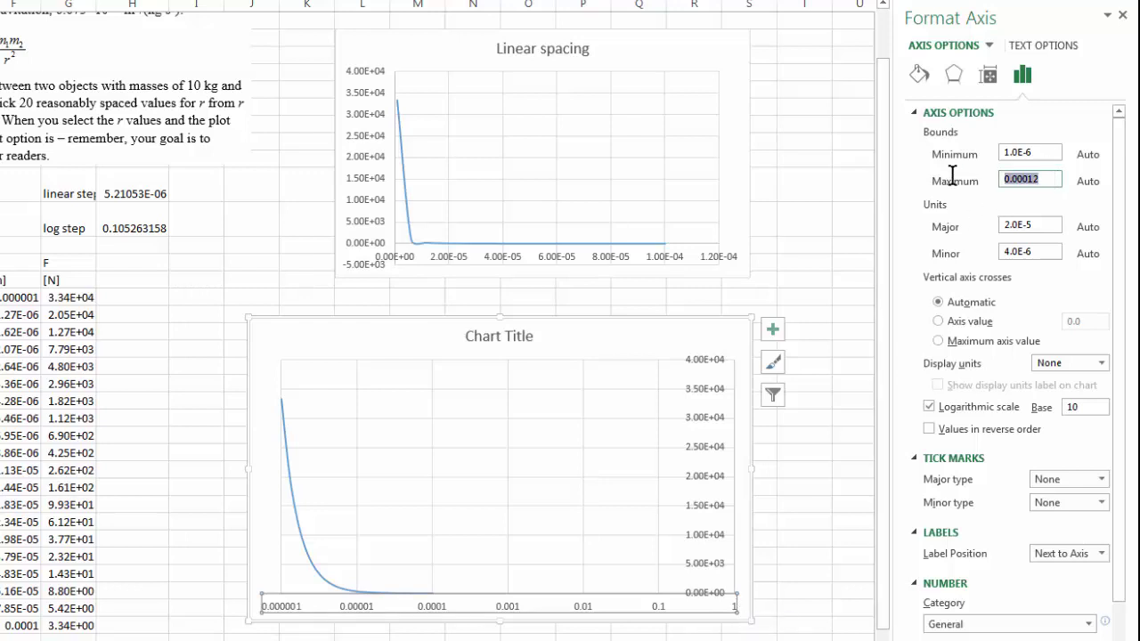
text(1E-4)
key(Return)
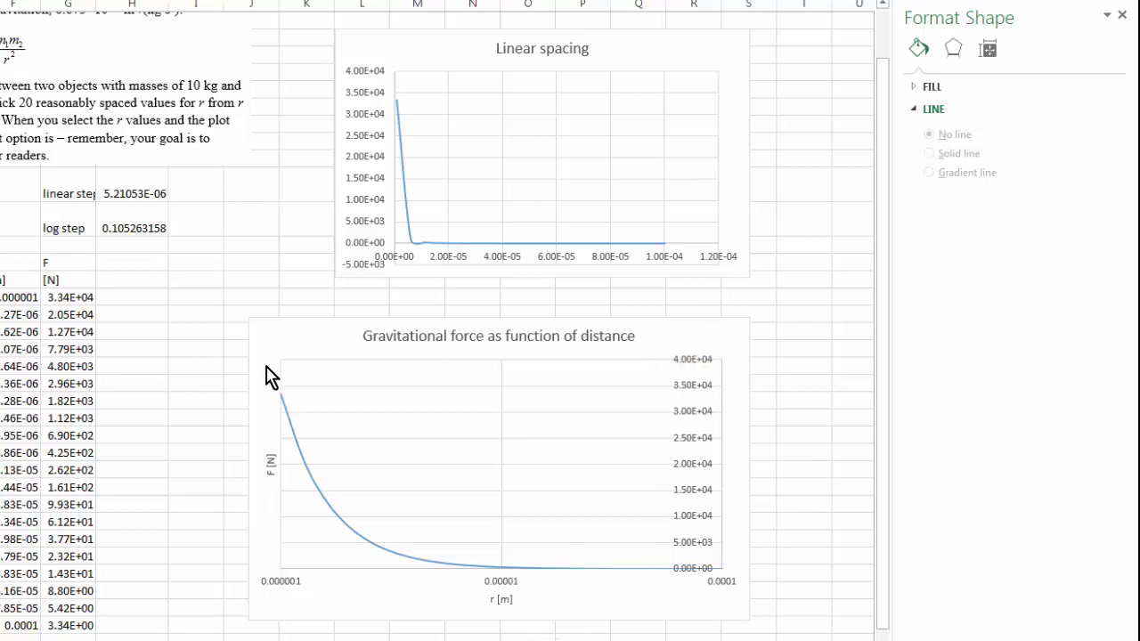
Make the vertical axis cross the gravitational force chart's horizontal axis at the value 1E-6
click(503, 583)
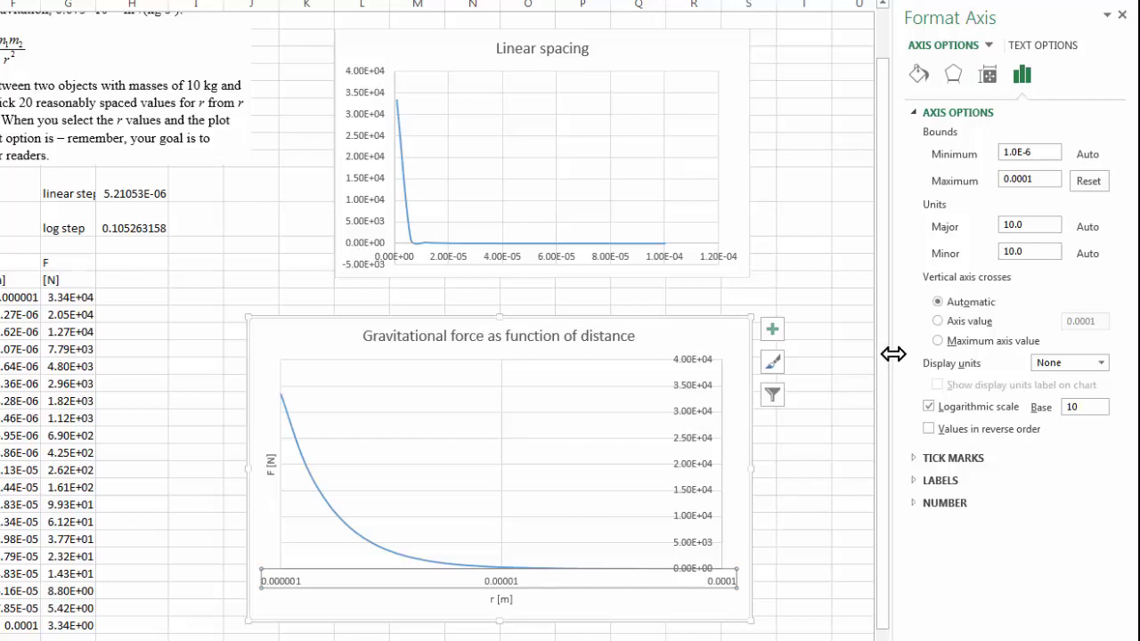
click(938, 321)
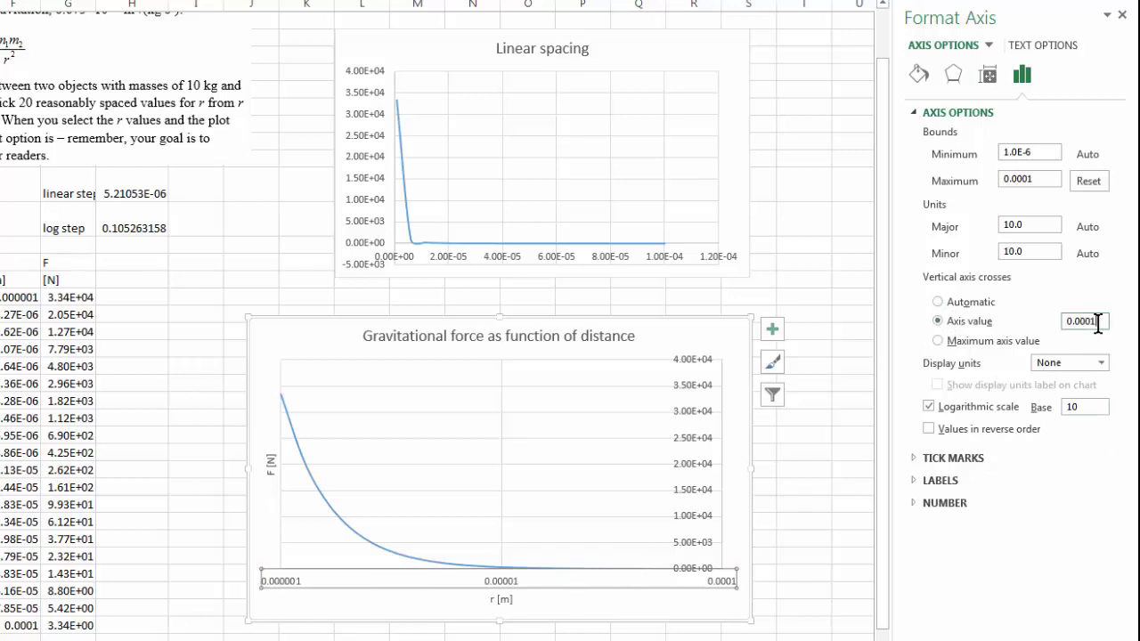
drag(1098, 323, 1006, 331)
text(1E-6)
key(Return)
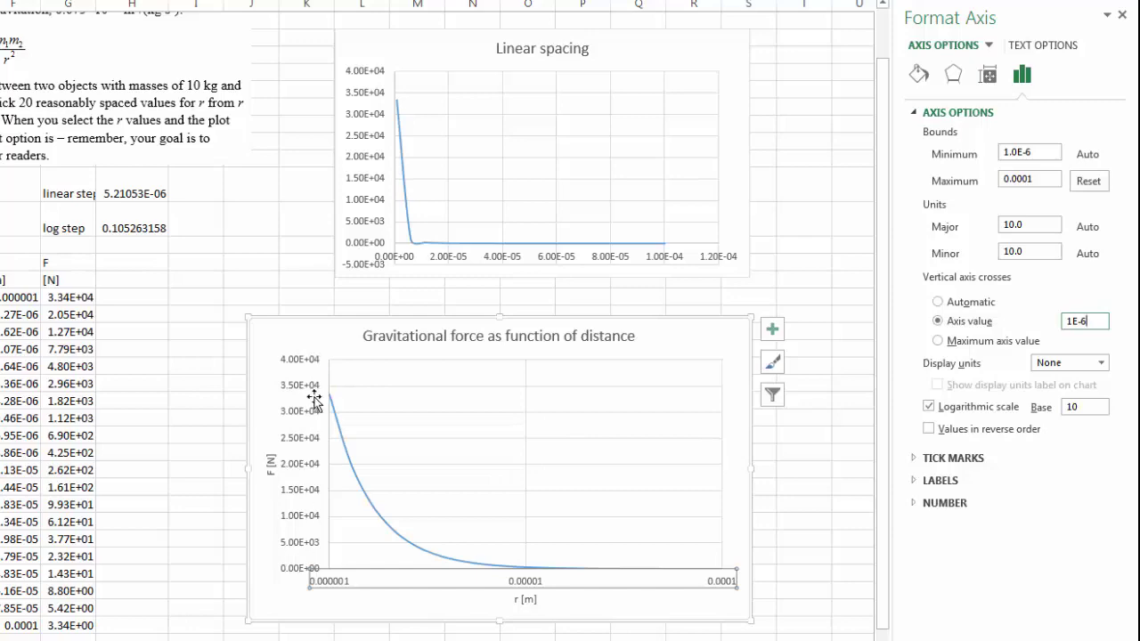
click(216, 589)
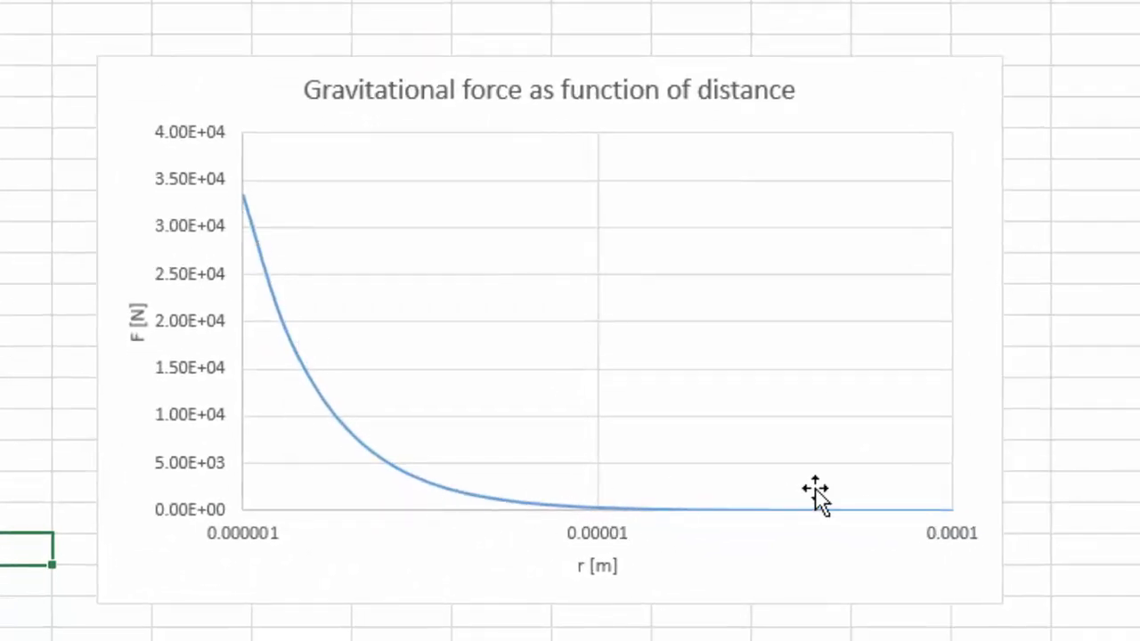